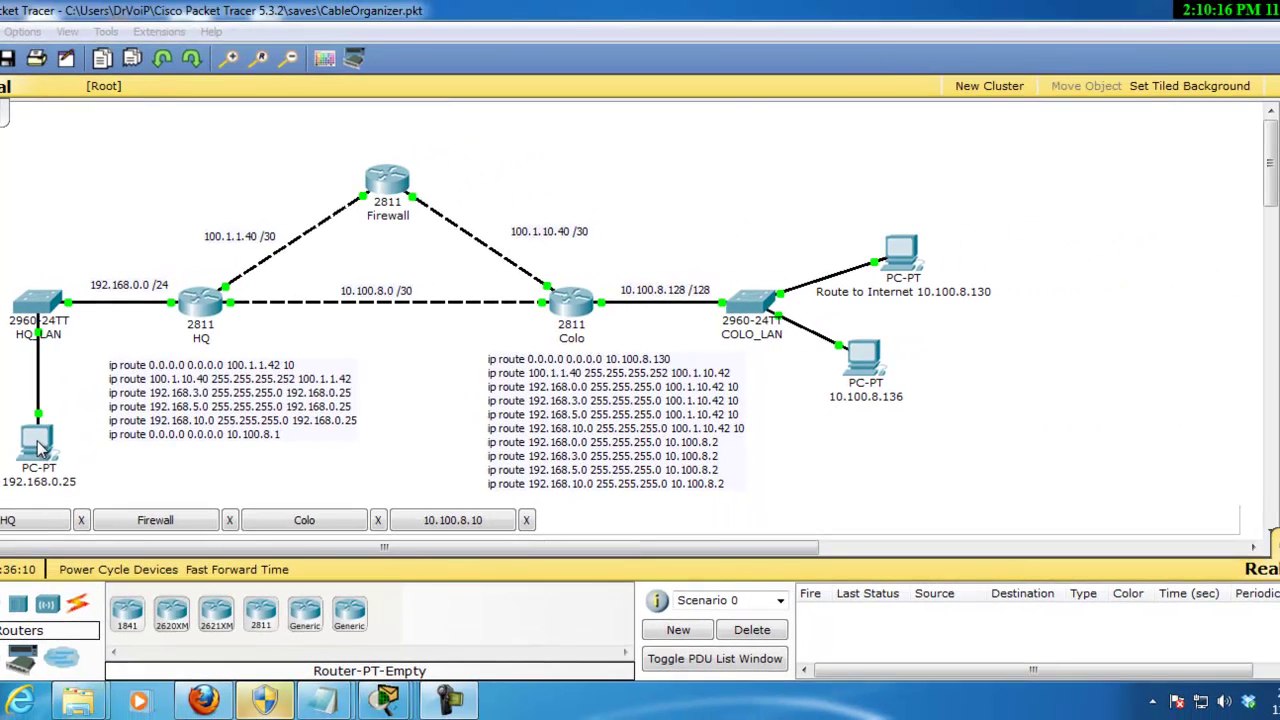
On the HQ PC, run ipconfig to show 192.168.0.25, mask 255.255.255.0, gateway 192.168.0.1.
left_click(80, 478)
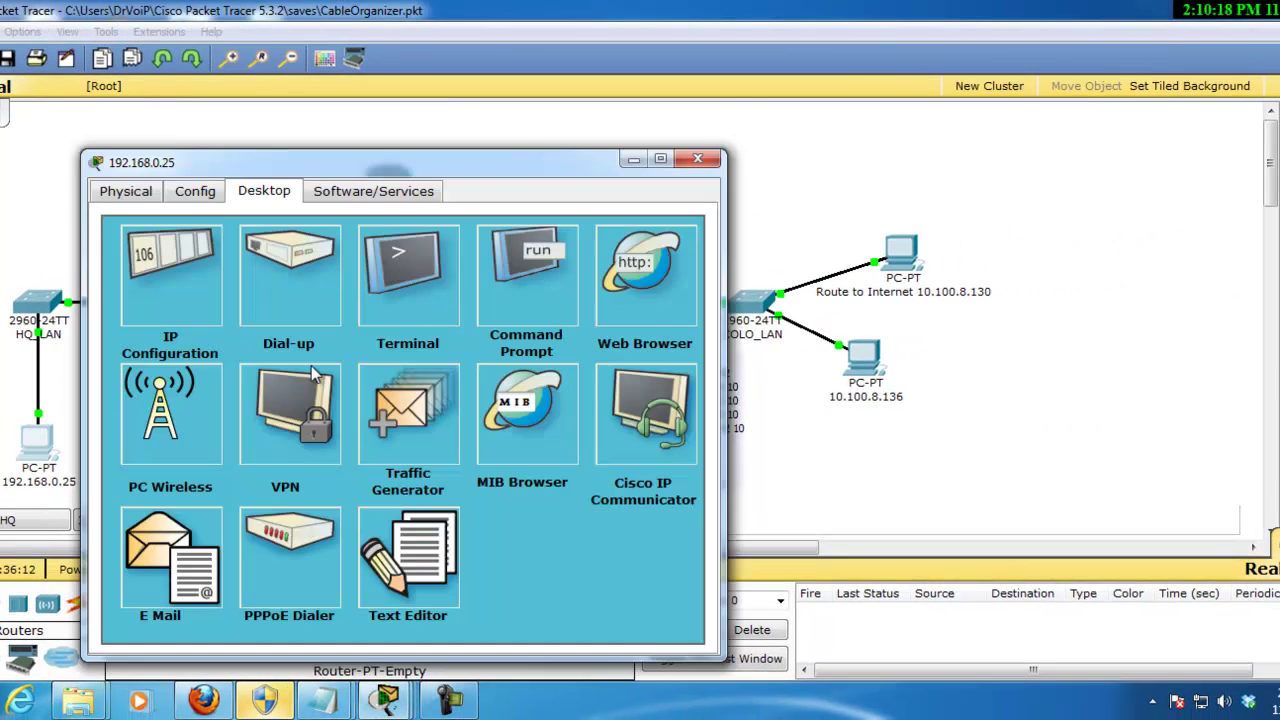
left_click(503, 270)
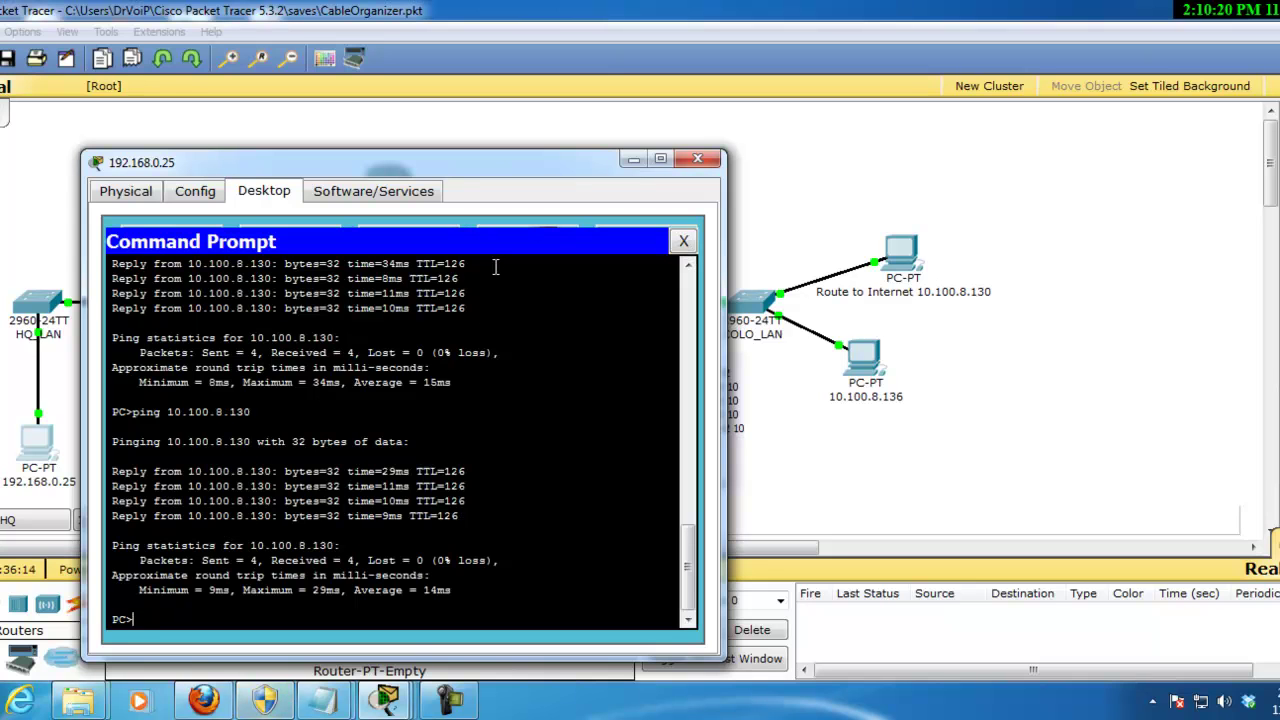
key("Return")
key("Return")
key("Return")
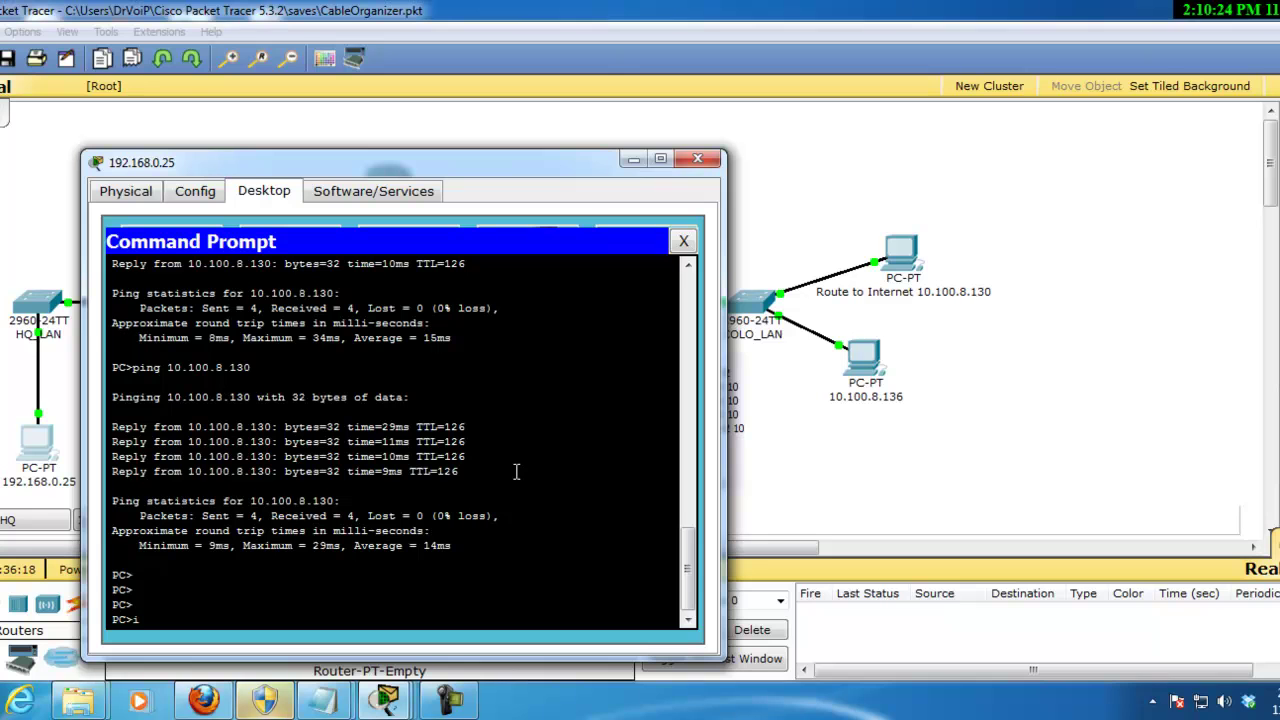
type("ipconfig")
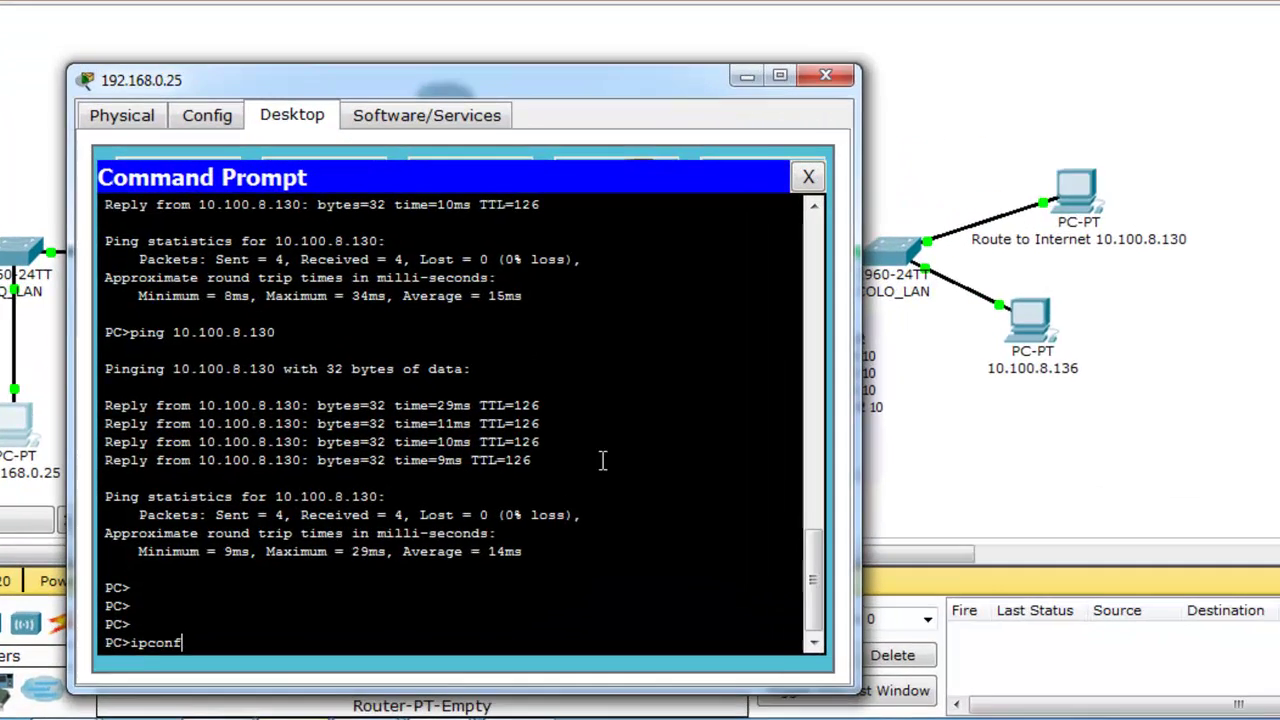
key("Return")
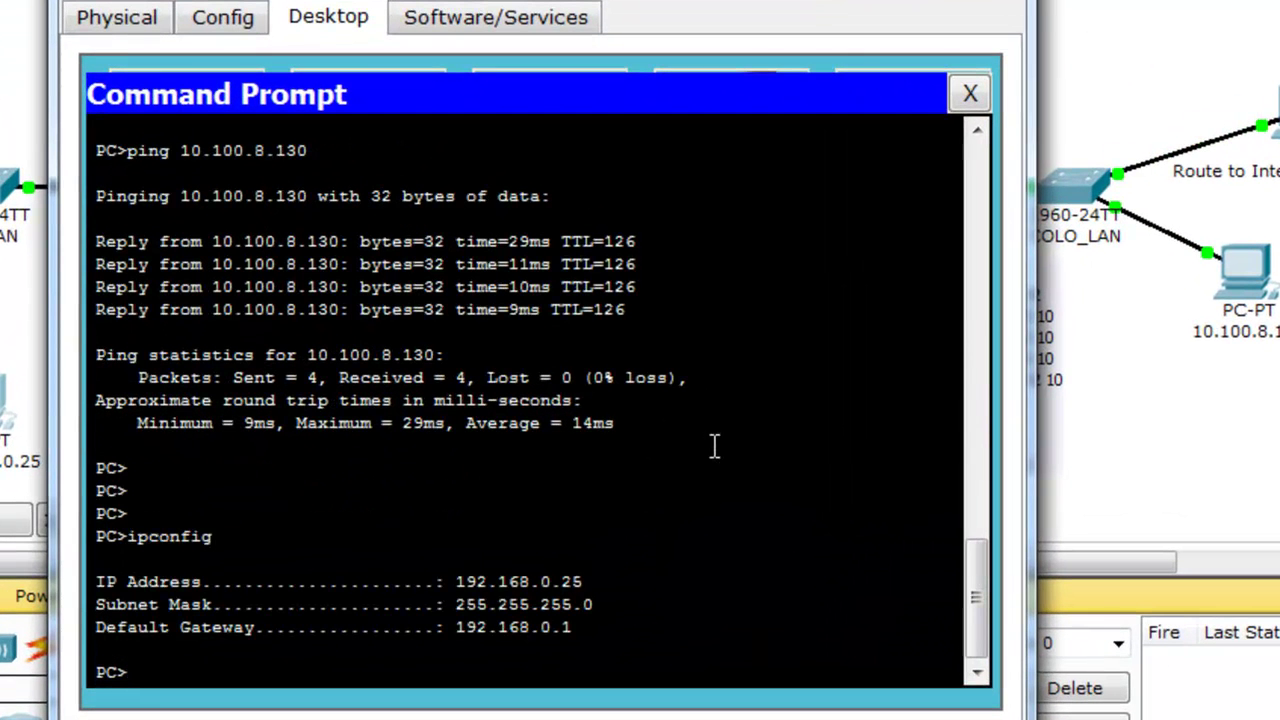
left_click_drag(715, 2, 736, 0)
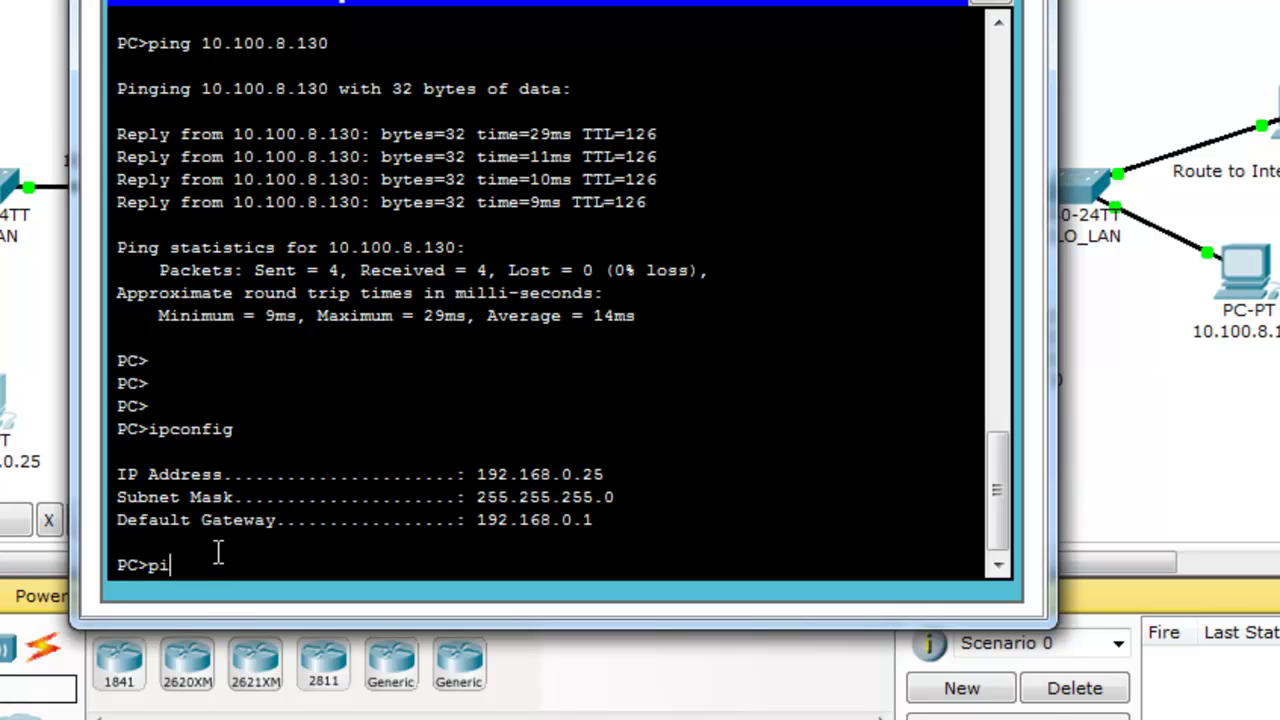
From the HQ PC, ping 192.168.0.1, 10.100.8.1 and 10.100.8.130.
type("ng 192.168.0.1")
key("Return")
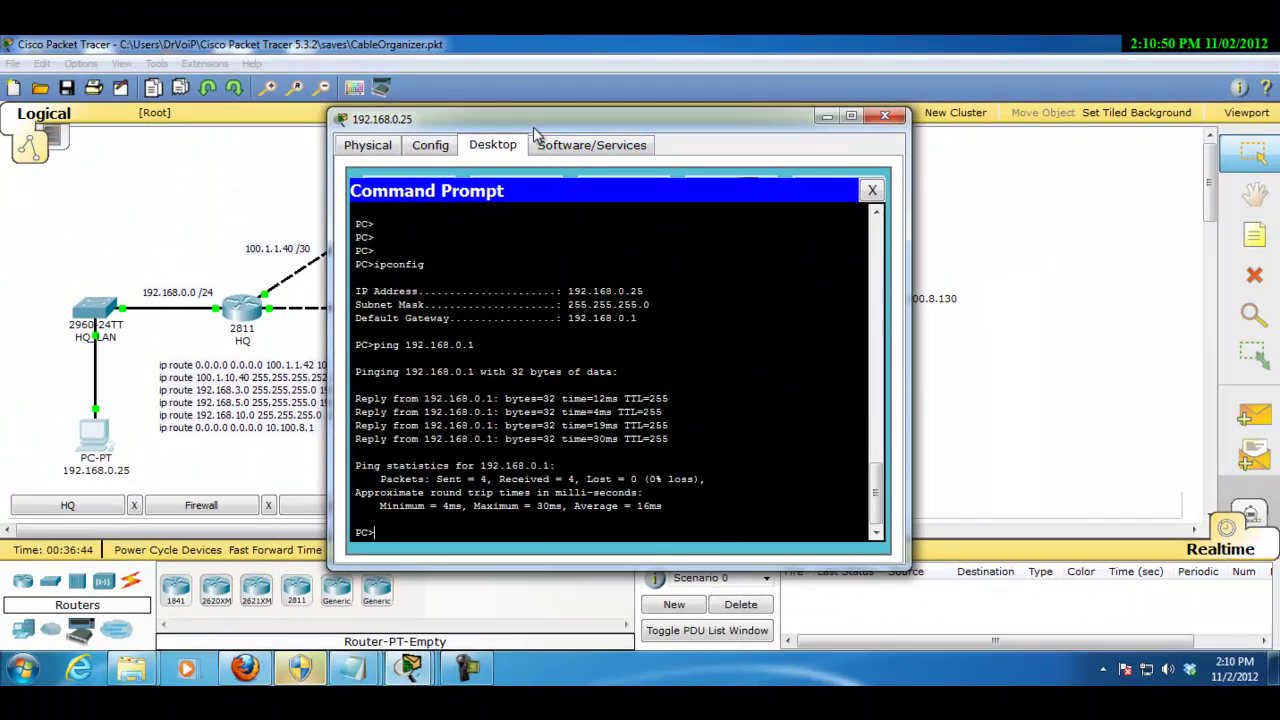
left_click_drag(528, 120, 576, 56)
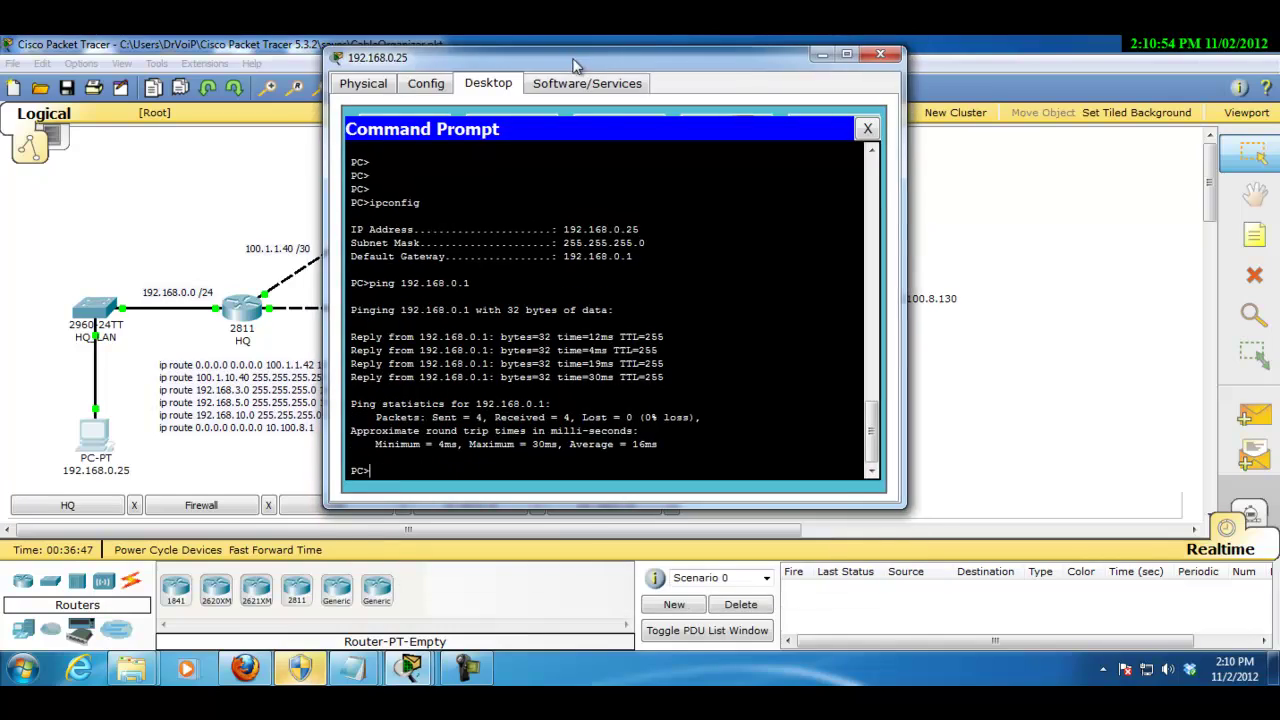
key("Up")
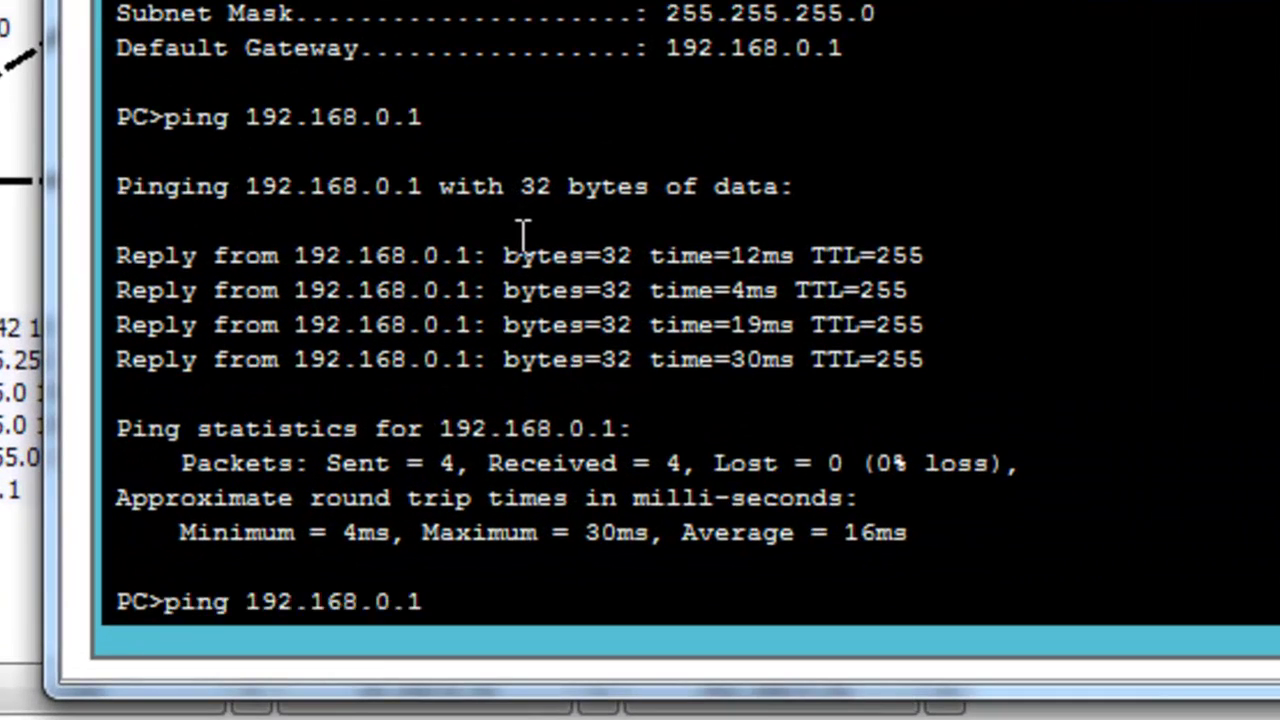
key("BackSpace")
key("BackSpace")
key("BackSpace")
key("BackSpace")
key("BackSpace")
key("BackSpace")
key("BackSpace")
key("BackSpace")
key("BackSpace")
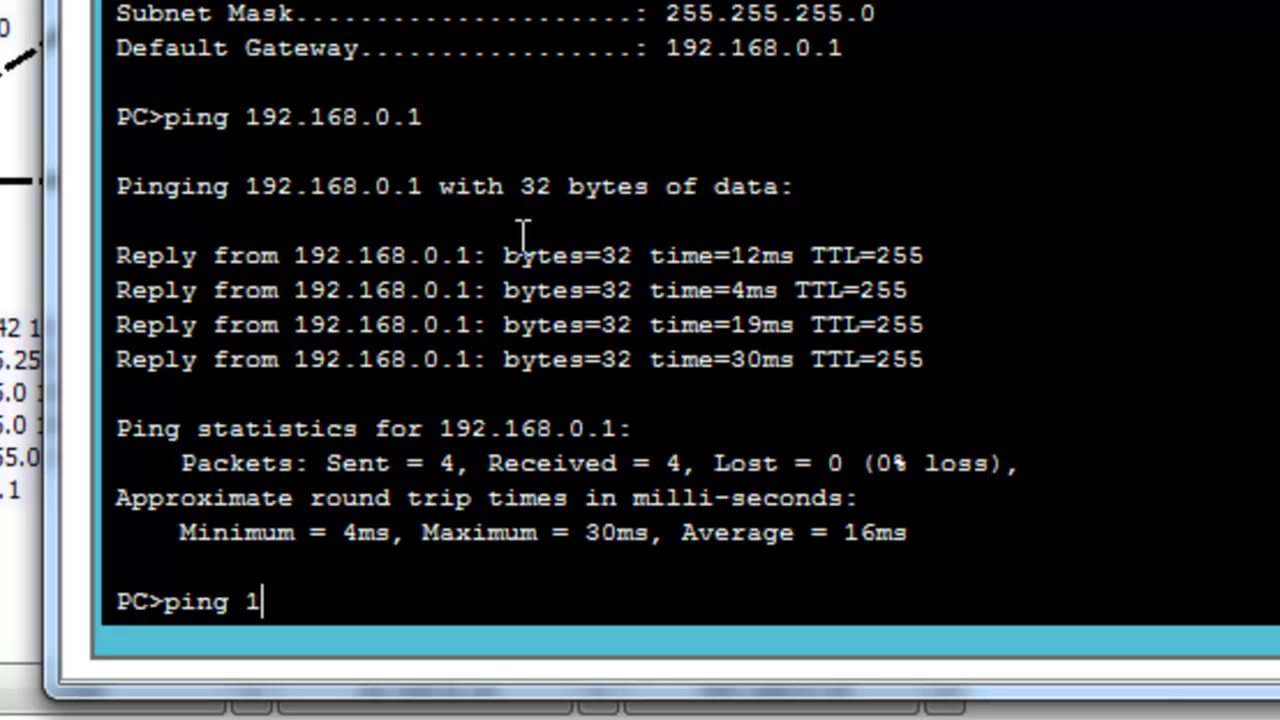
type("0.100.")
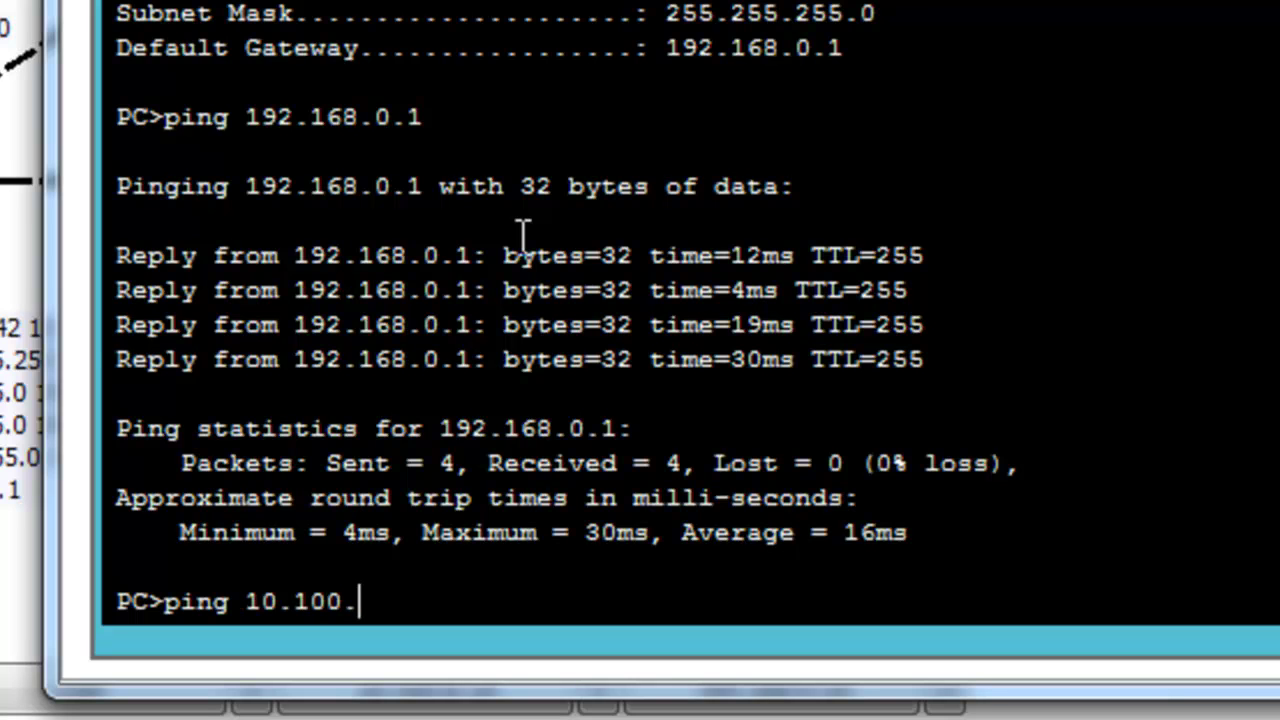
type("8.1")
key("Return")
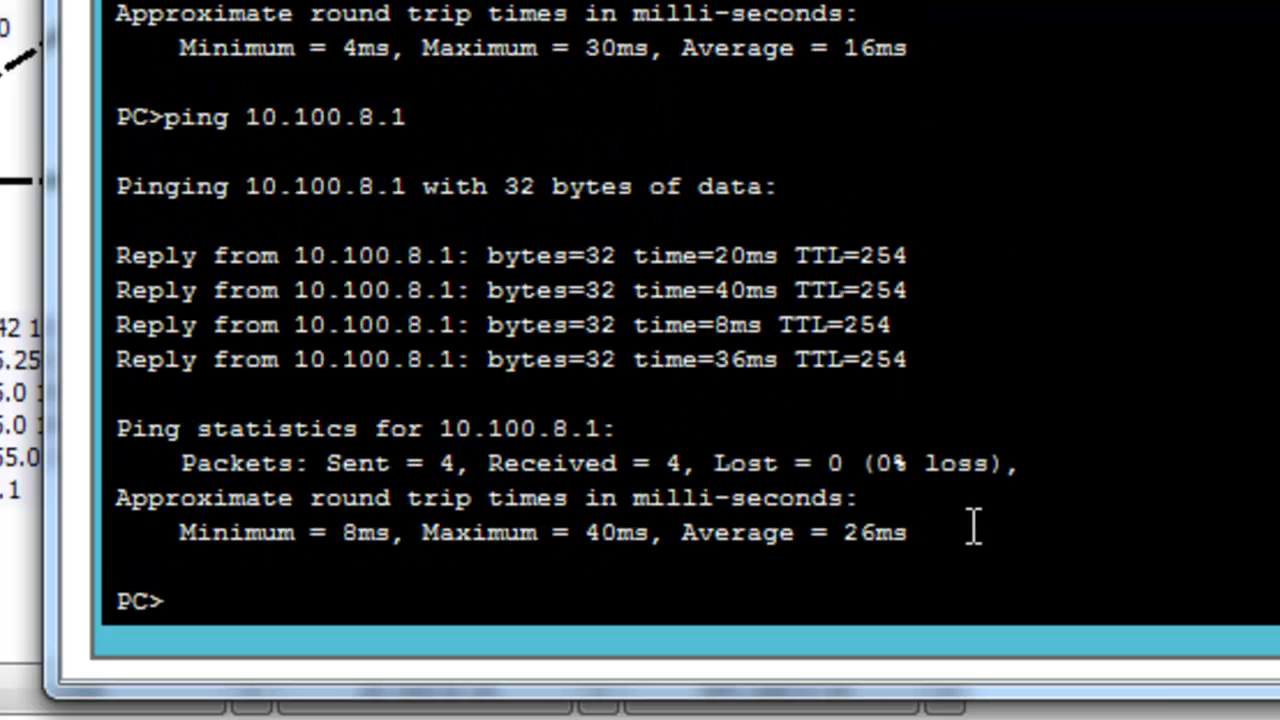
type("ping ")
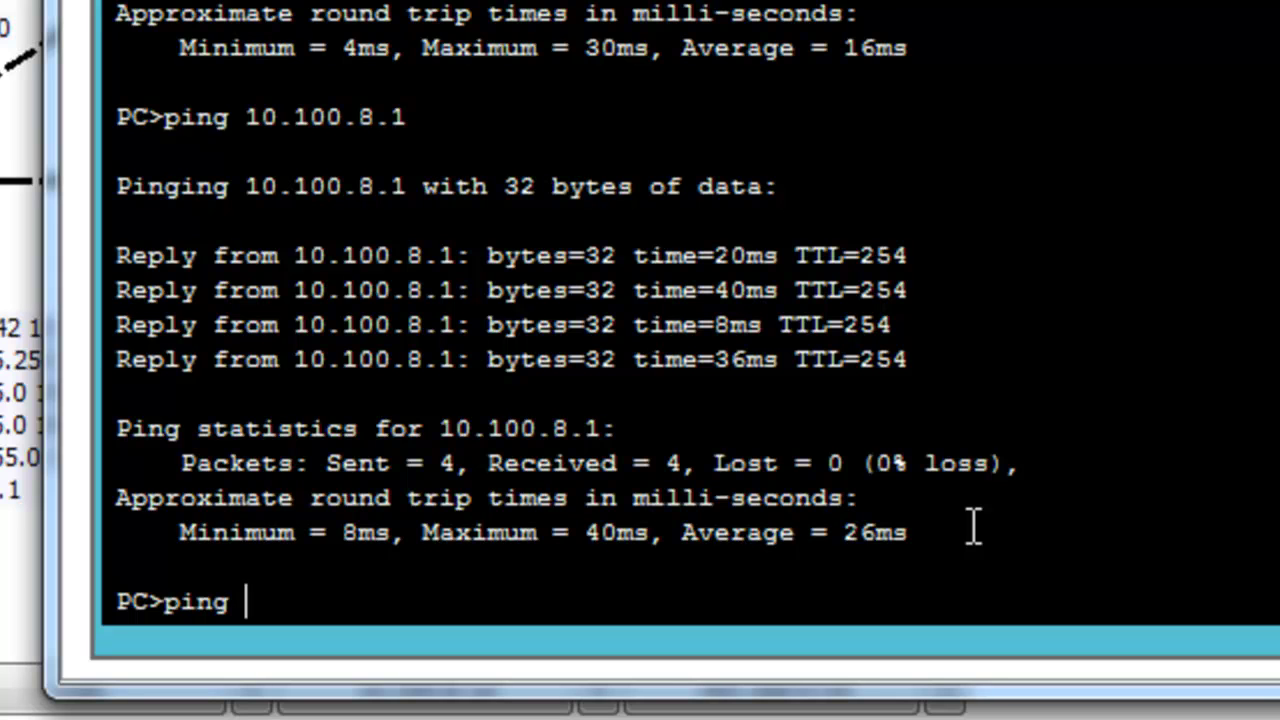
type("10.100.8.13")
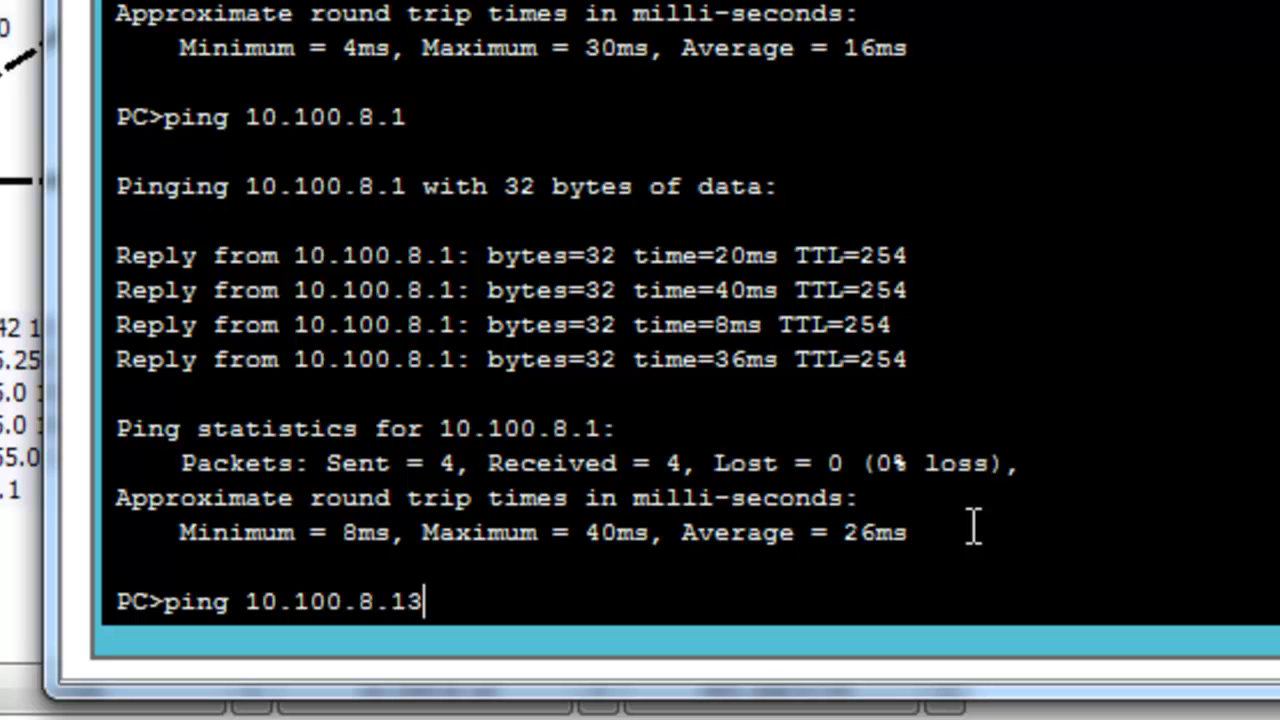
type("0")
key("Return")
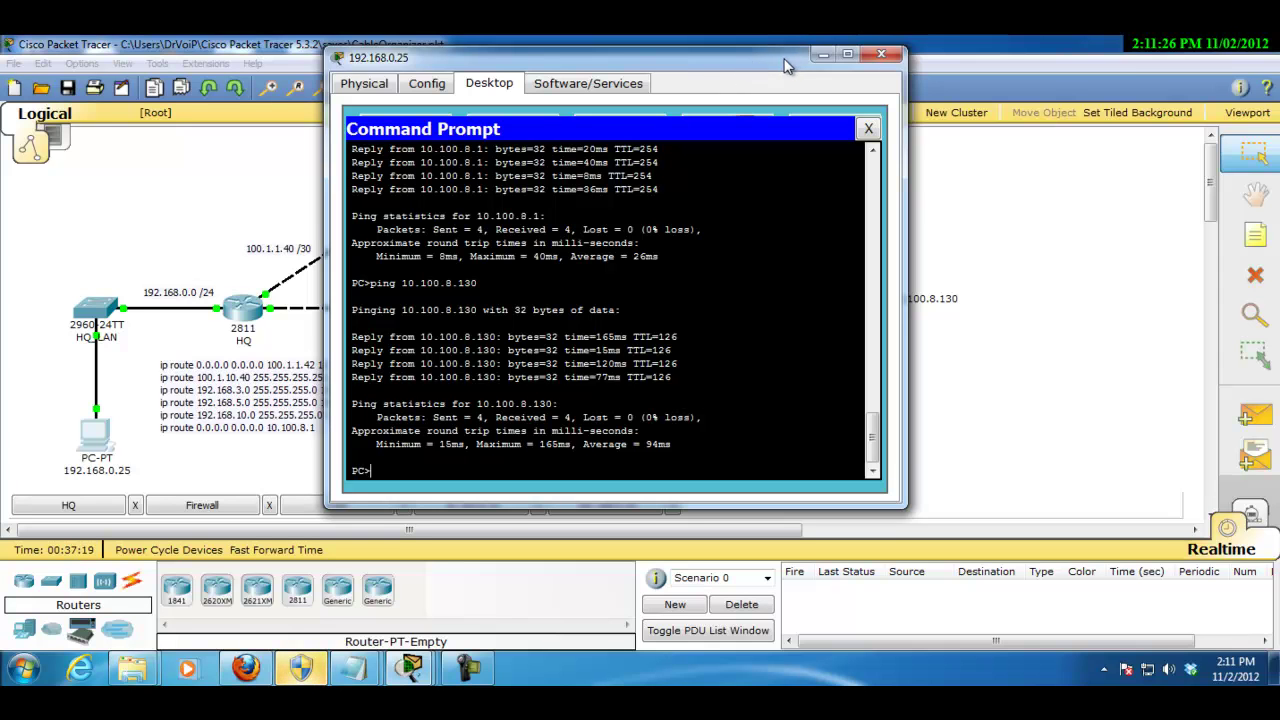
left_click_drag(772, 57, 646, 444)
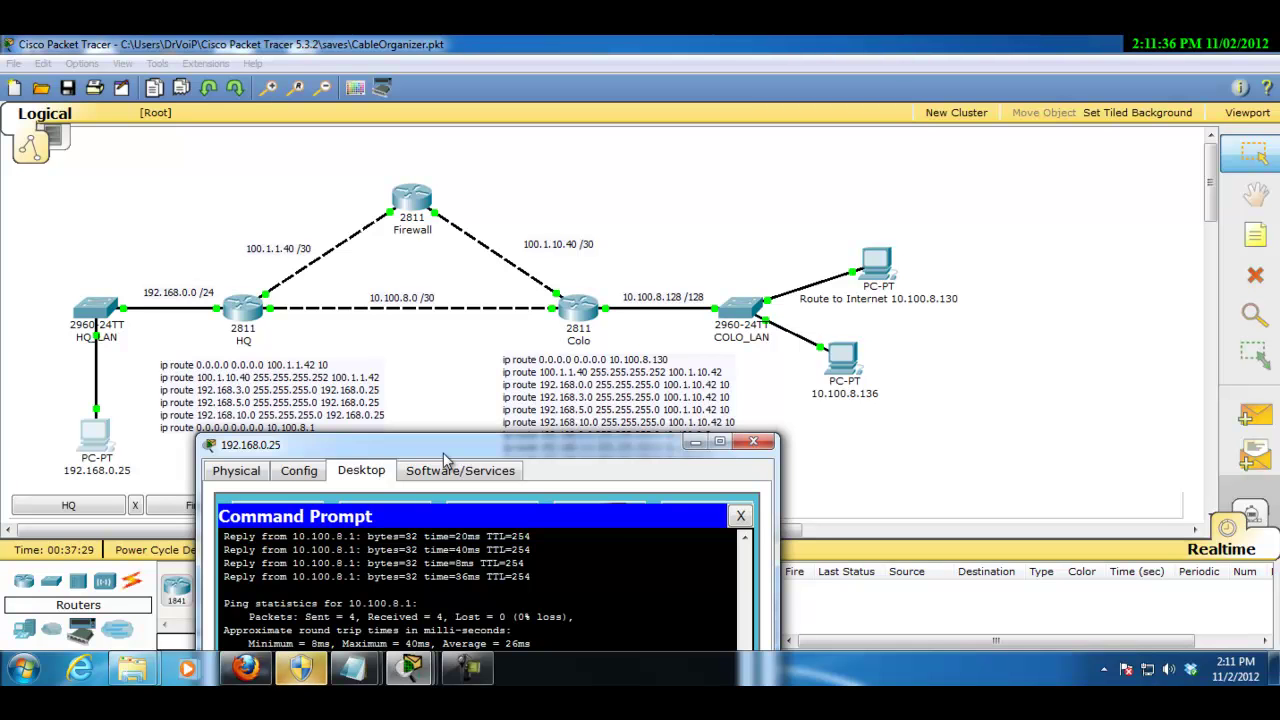
left_click_drag(447, 457, 593, 200)
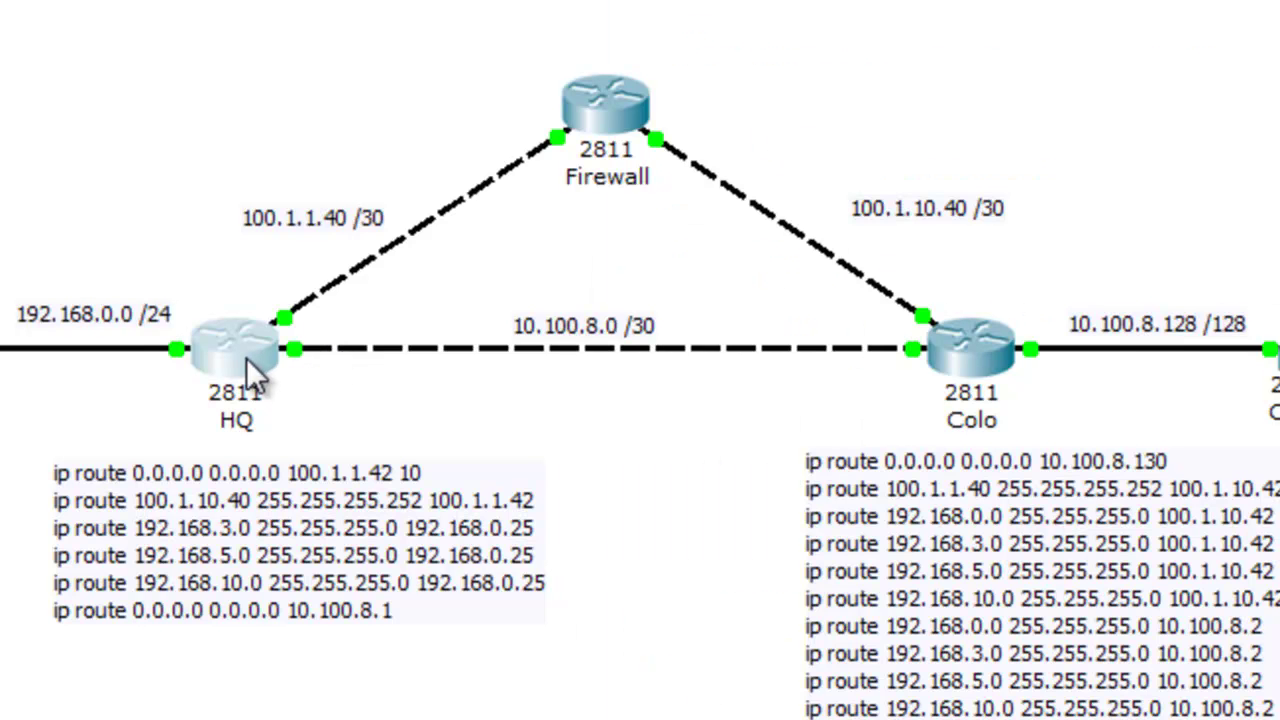
Display the Firewall router's routing table with sho ip route.
left_click(596, 118)
key("Return")
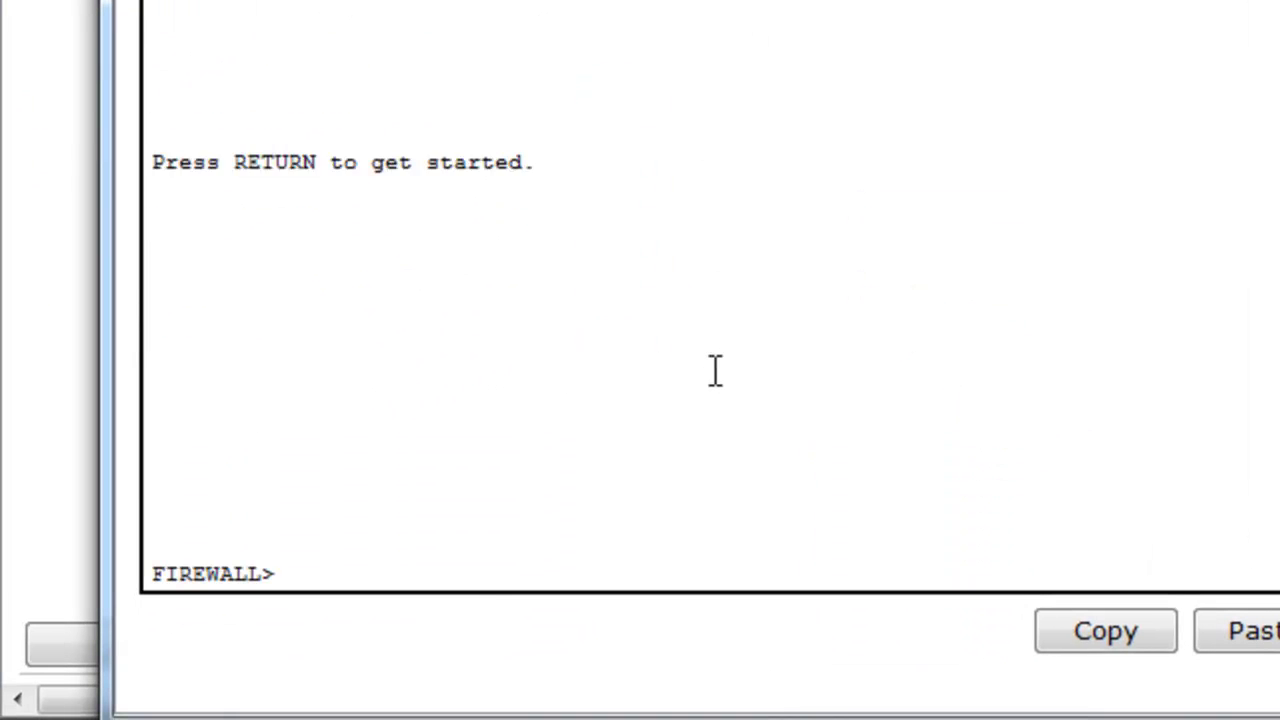
key("Return")
key("Return")
key("Return")
type("sho ip")
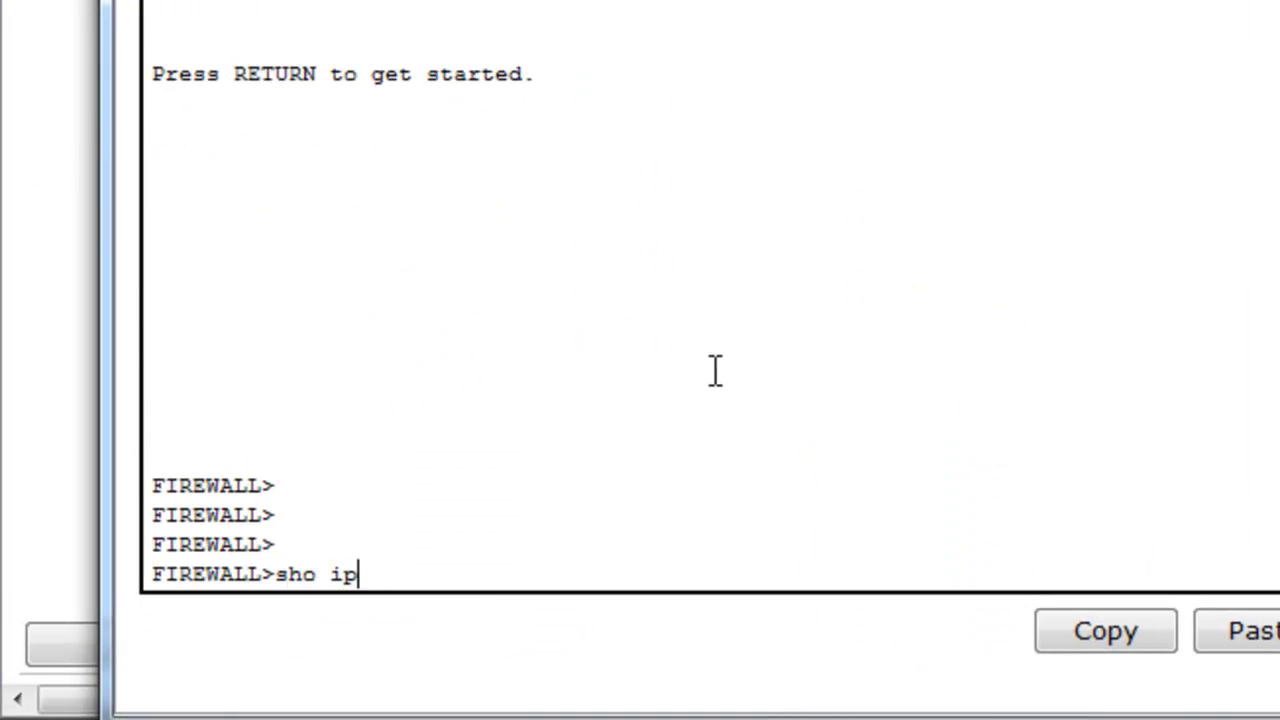
type(" route")
key("Return")
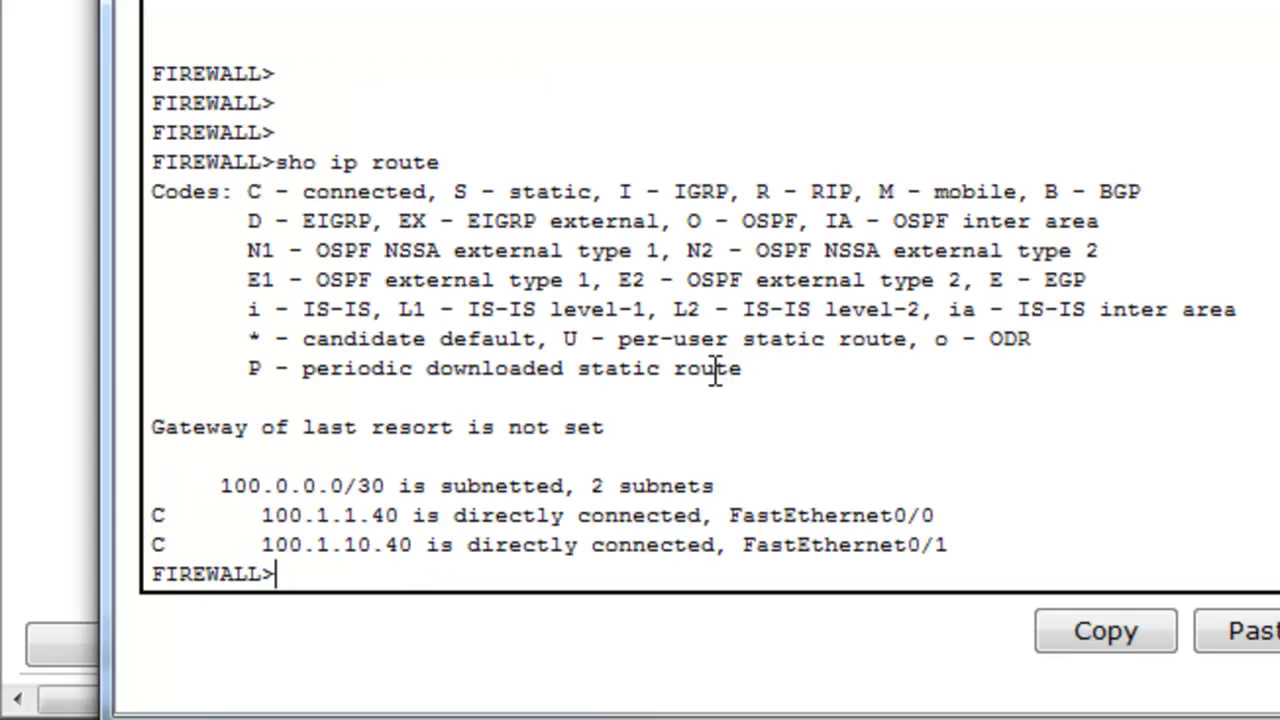
Highlight the two connected route lines, 100.1.1.40 and 100.1.10.40.
left_click_drag(250, 515, 590, 518)
right_click(478, 556)
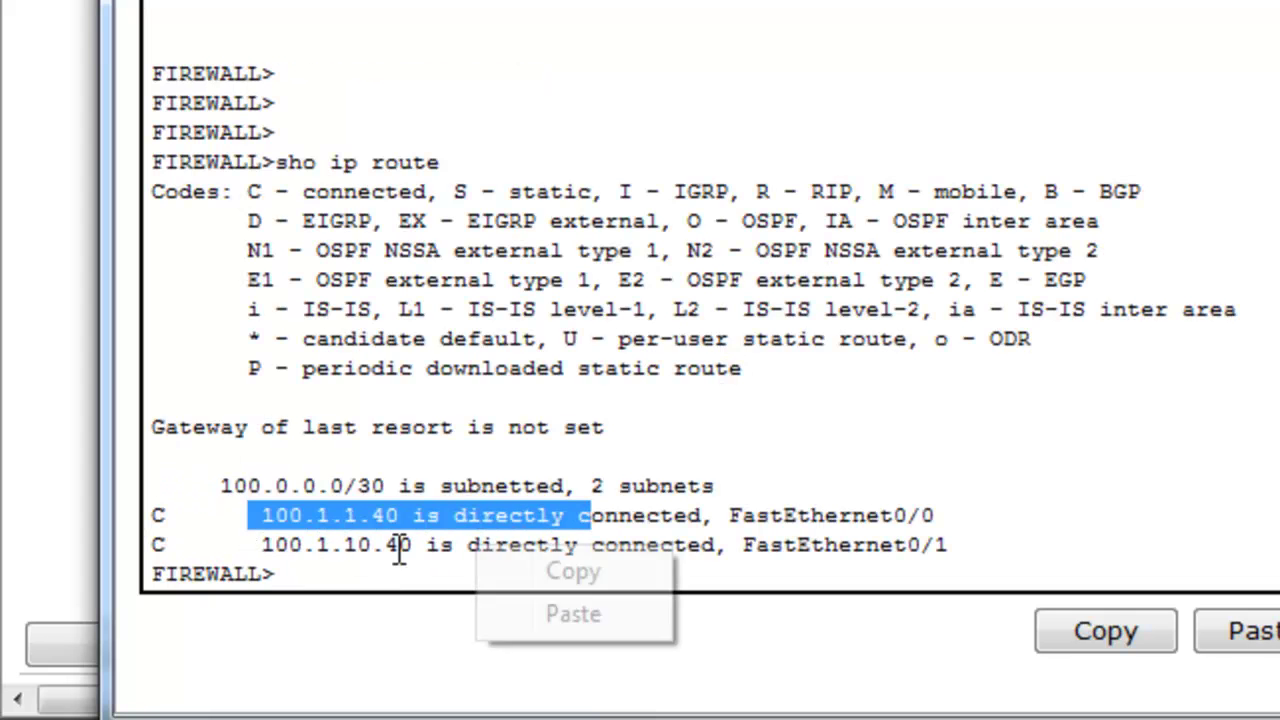
left_click(253, 546)
left_click(523, 545)
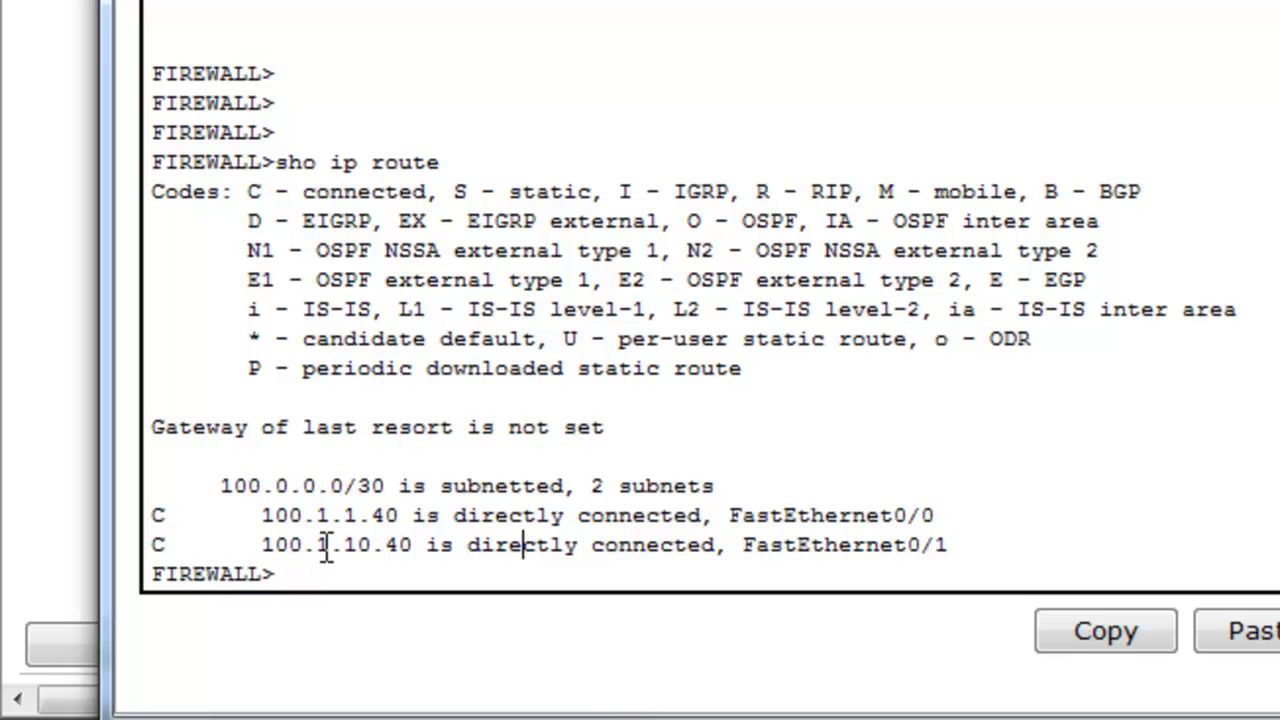
left_click_drag(262, 514, 937, 515)
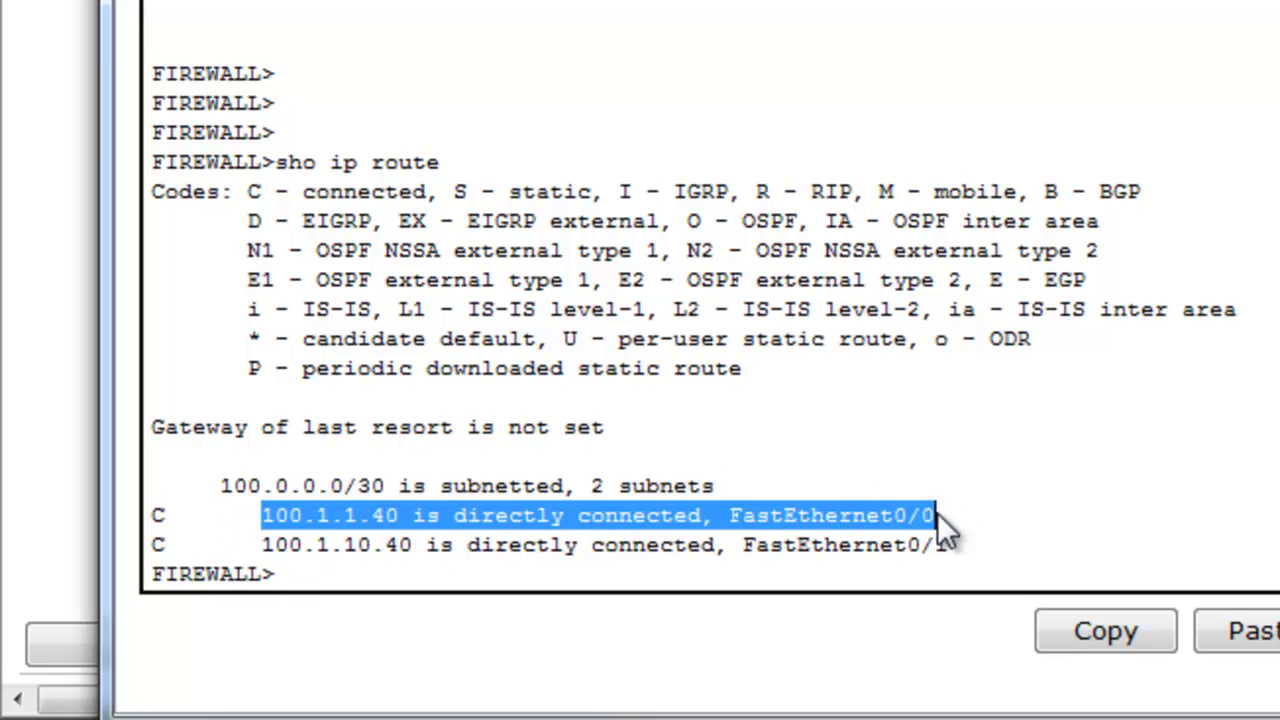
left_click_drag(265, 545, 908, 545)
left_click(654, 520)
left_click_drag(260, 520, 794, 550)
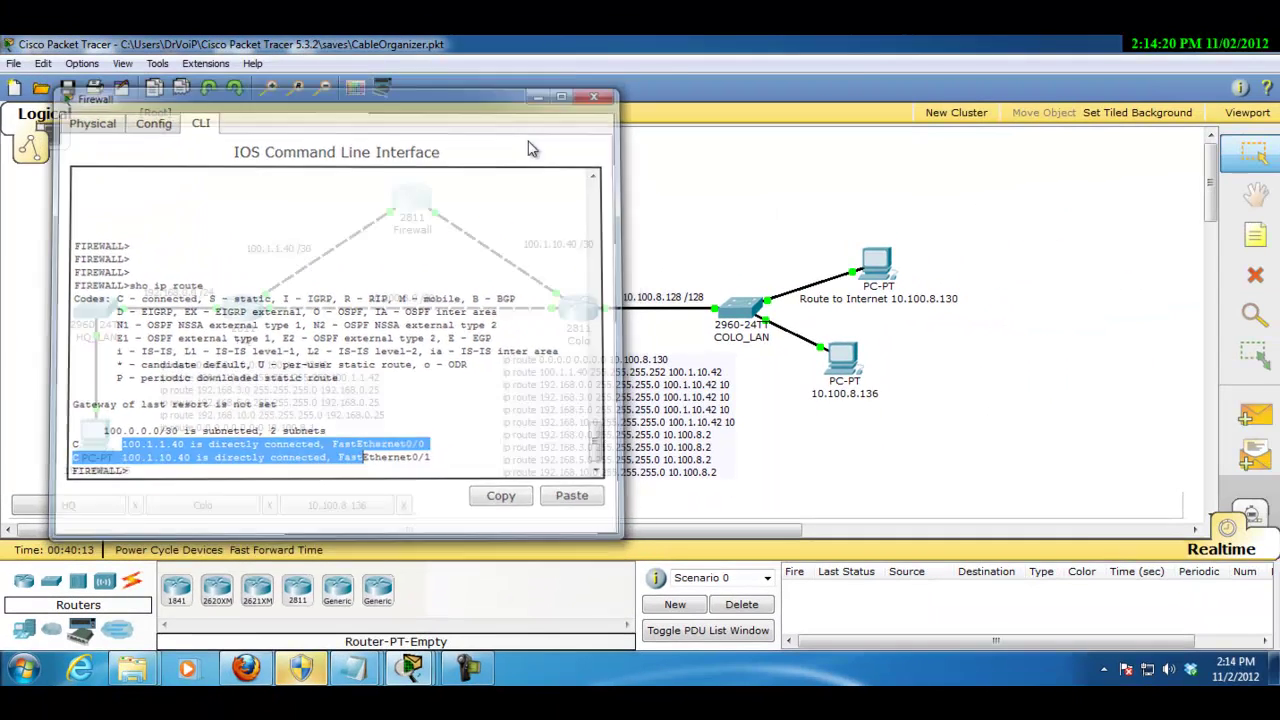
Close the Firewall CLI and bring up the HQ router's CLI.
left_click(660, 61)
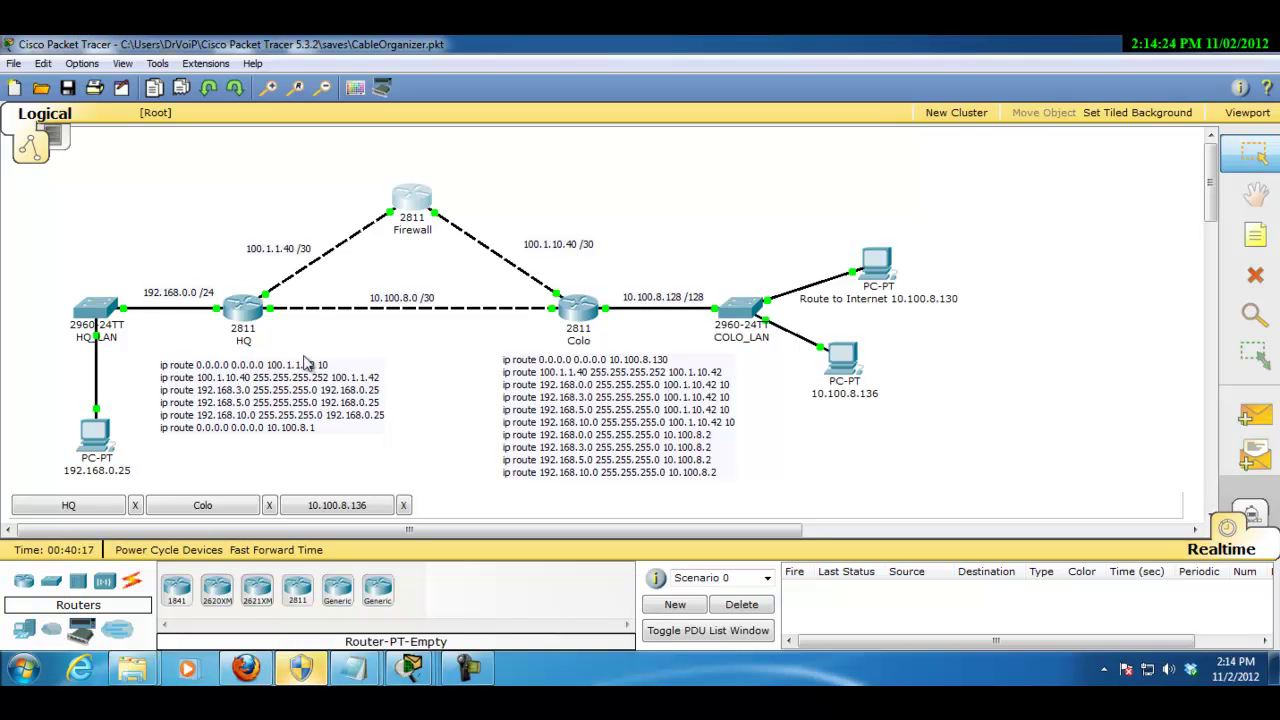
mouse_move(175, 312)
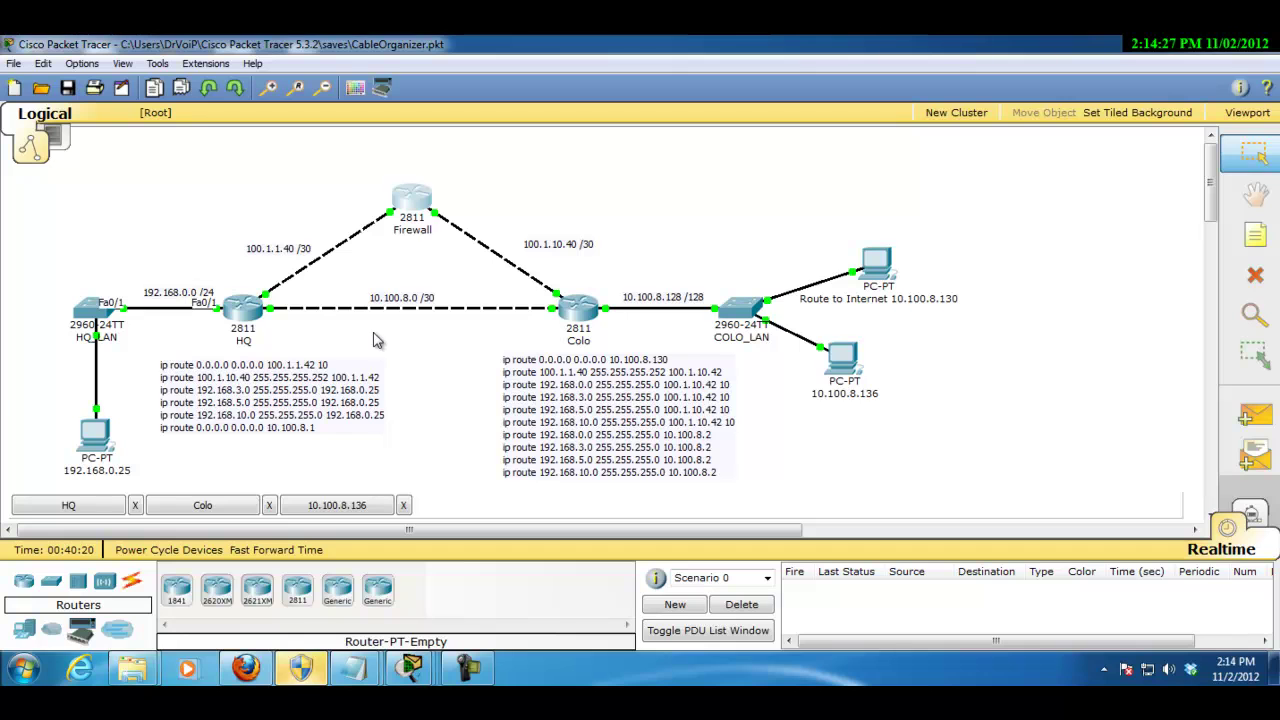
mouse_move(253, 337)
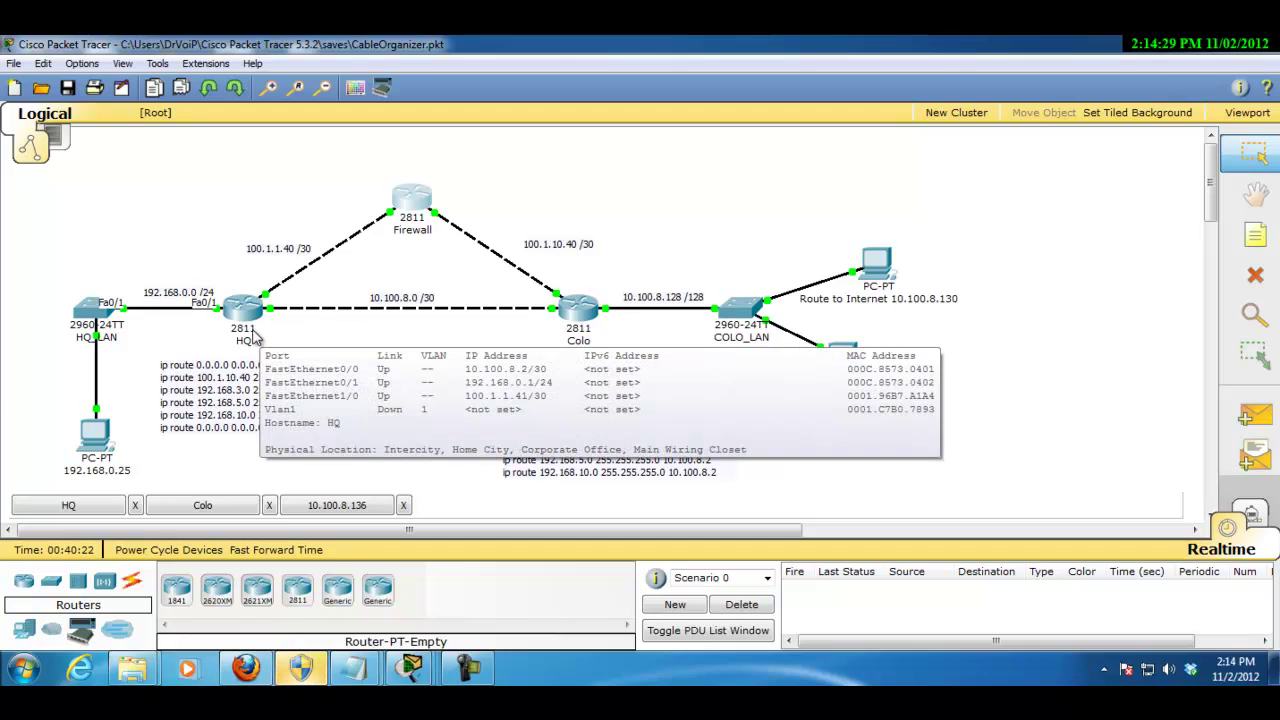
left_click(248, 313)
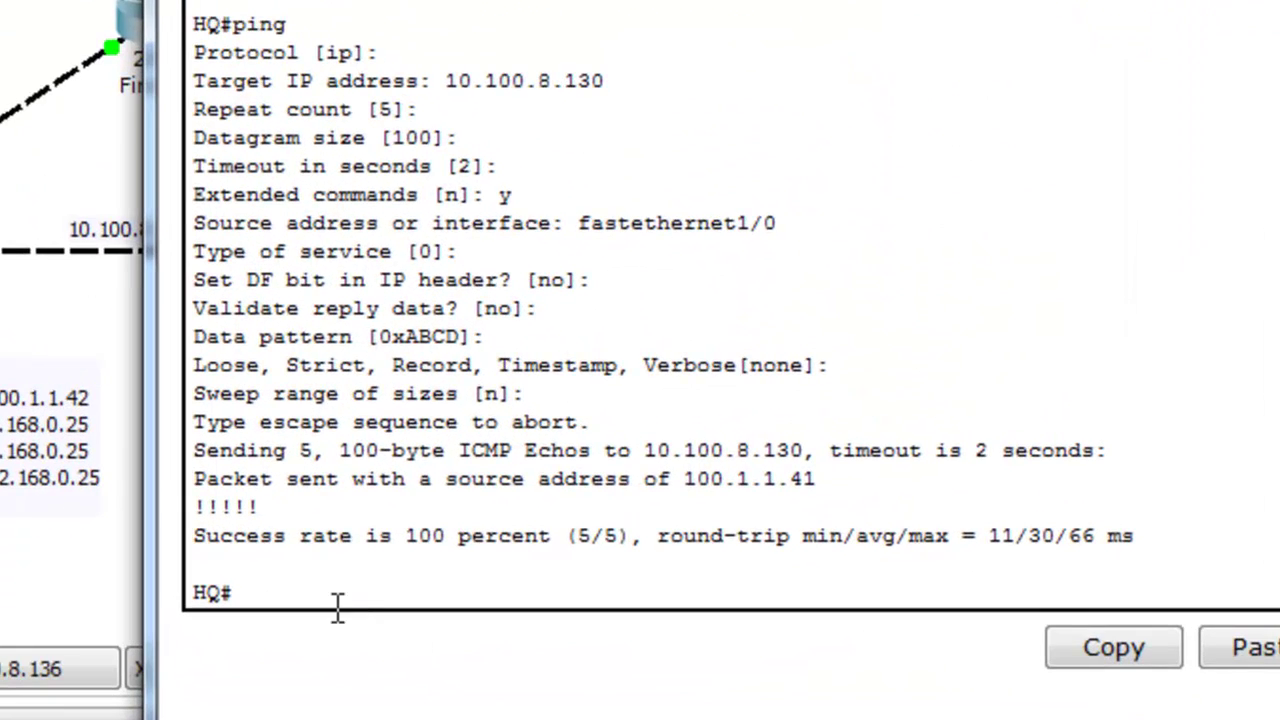
In global config mode, shut down HQ's interface FastEthernet 0/0.
key("Return")
key("Return")
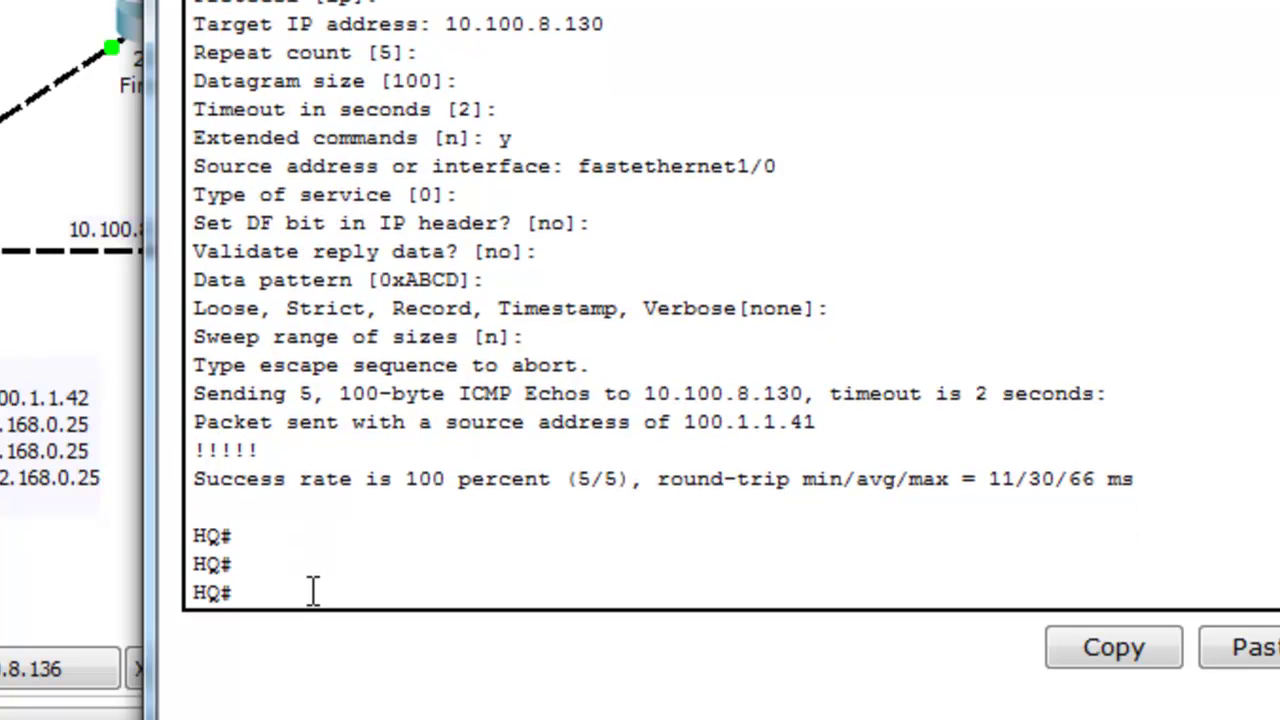
type("config t")
key("Return")
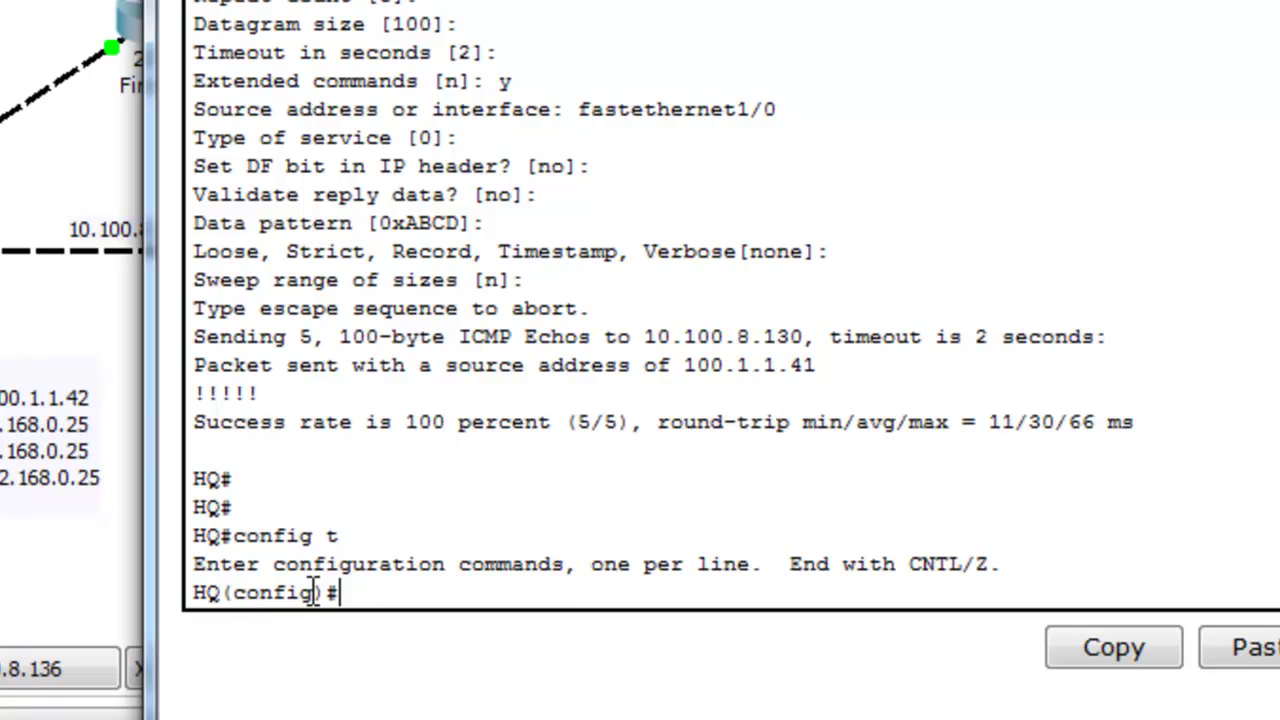
type("in")
key("Tab")
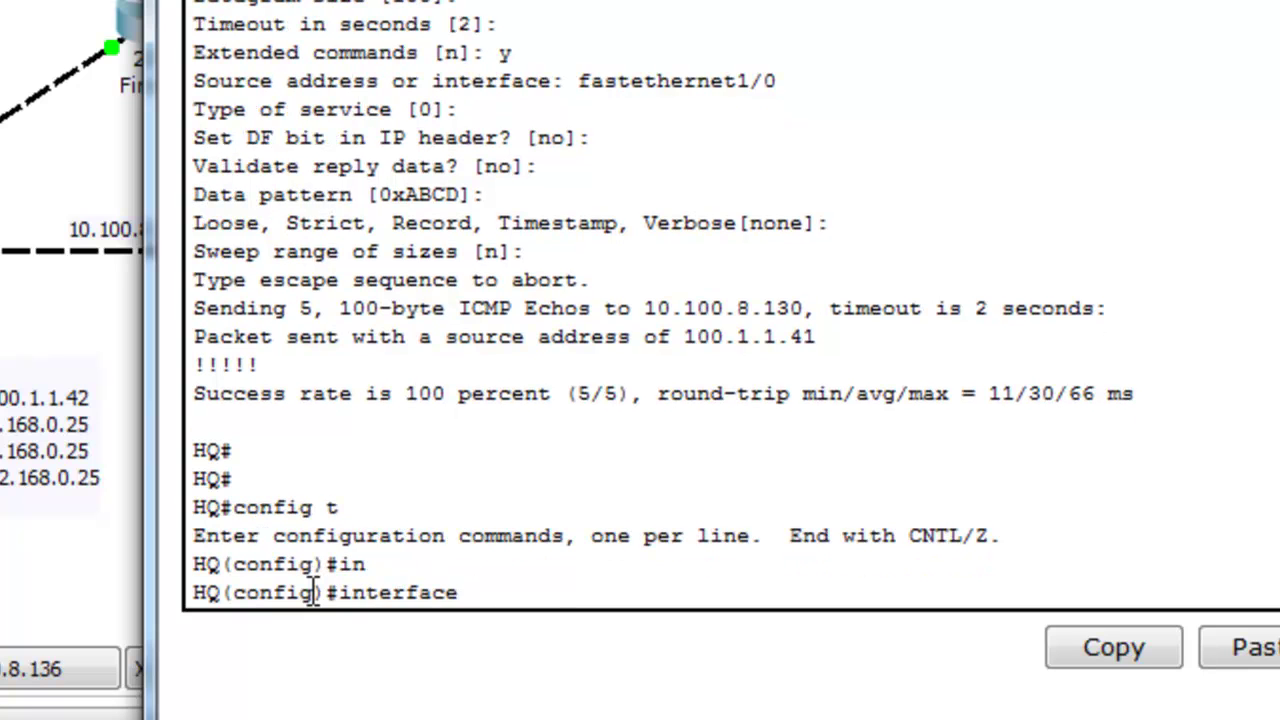
type("f")
key("Tab")
type("0/")
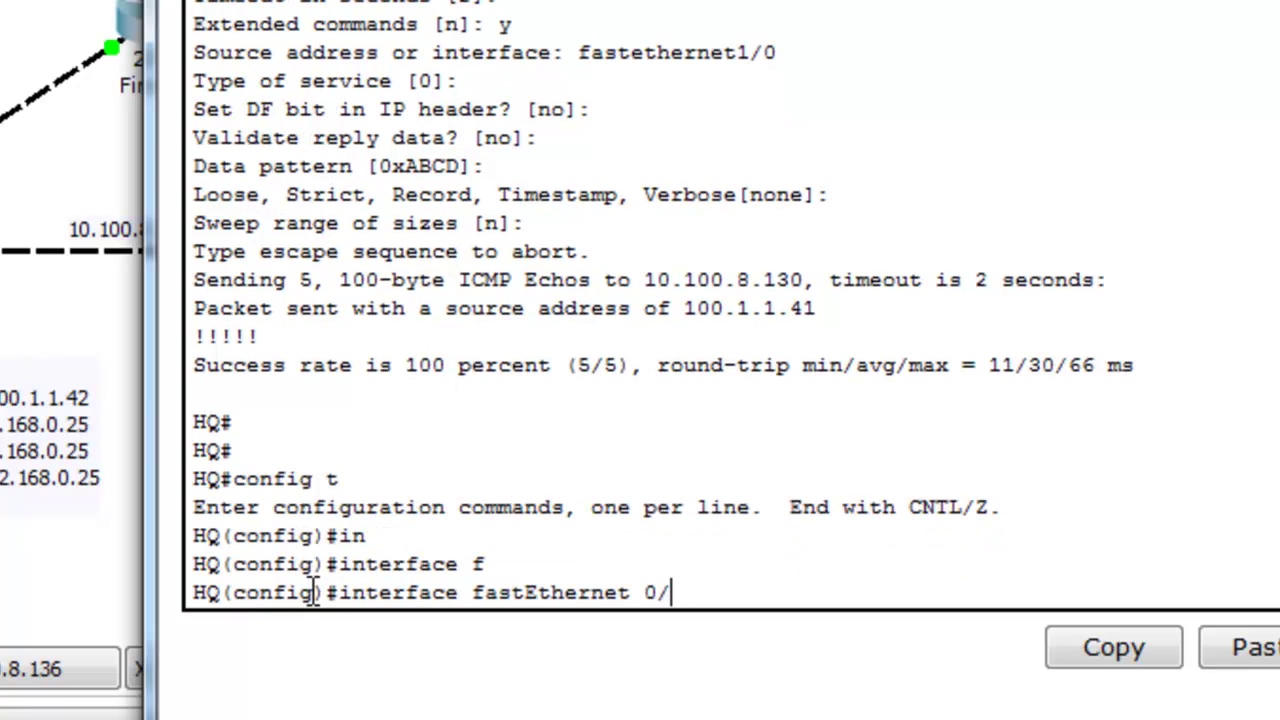
type("0")
key("Return")
type("shut")
key("Return")
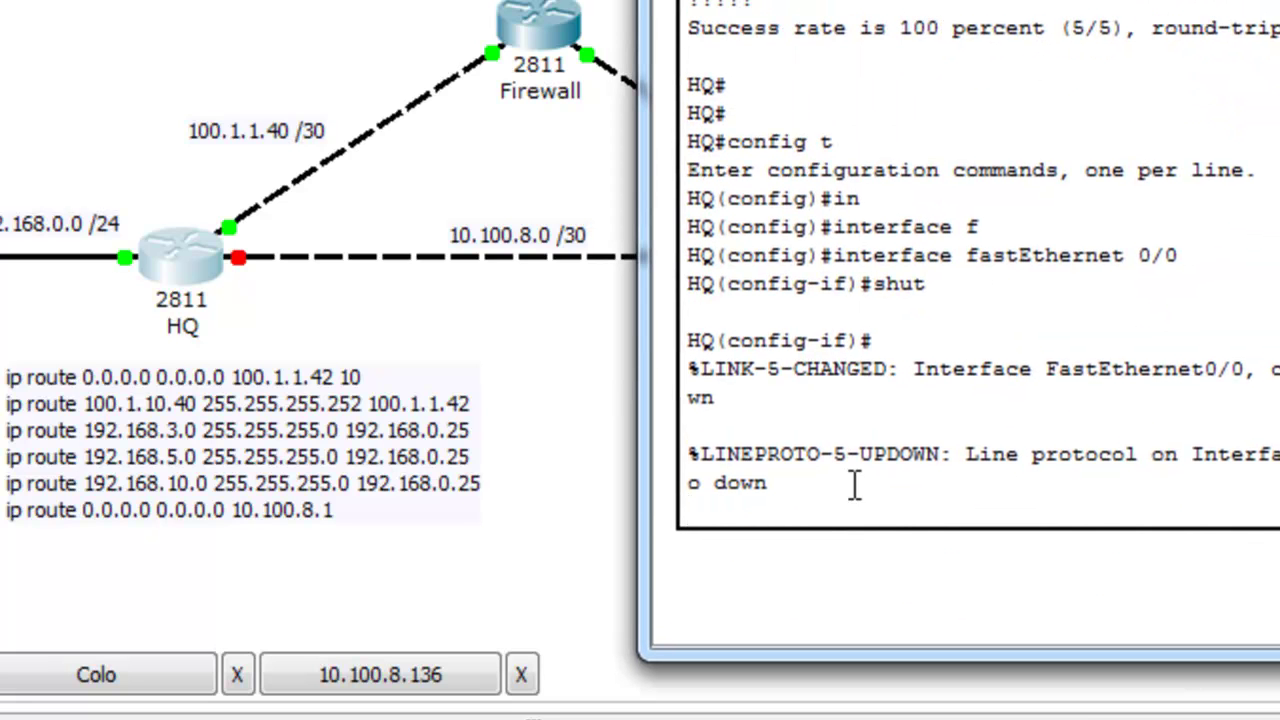
Exit HQ back to the privileged prompt and ping 10.100.8.130.
key("Return")
key("Return")
key("Return")
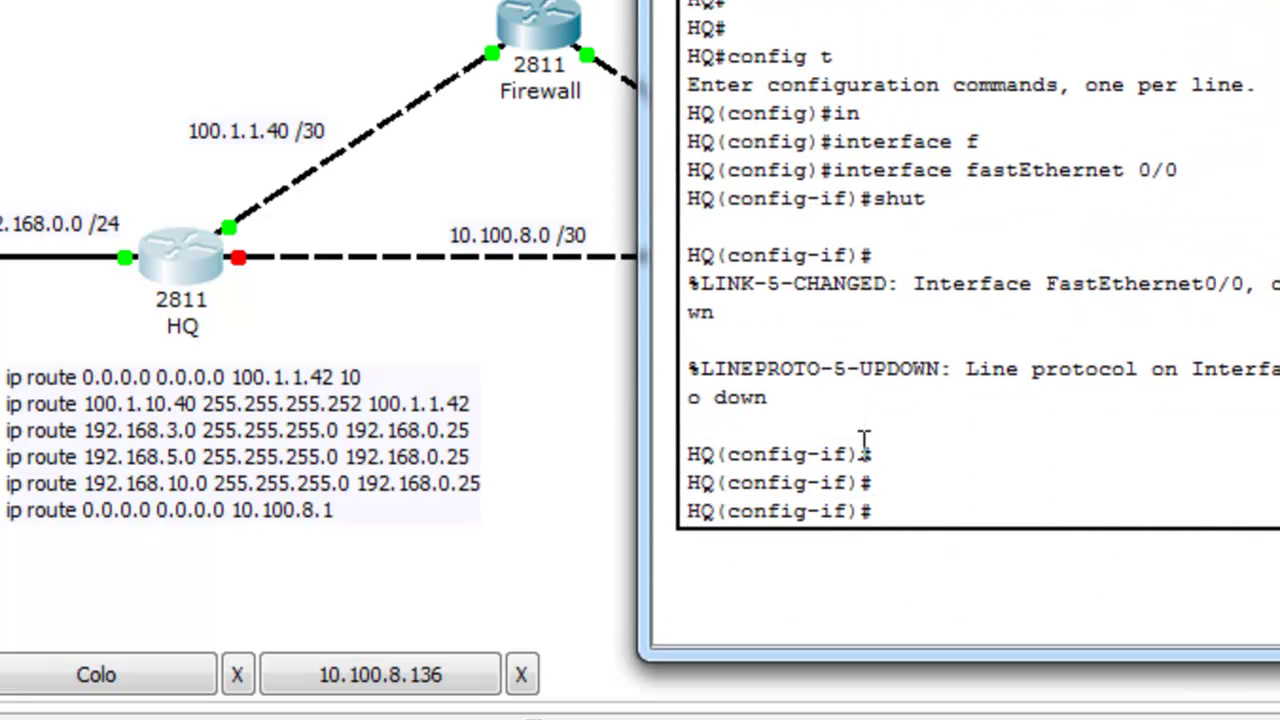
type("exit")
key("Return")
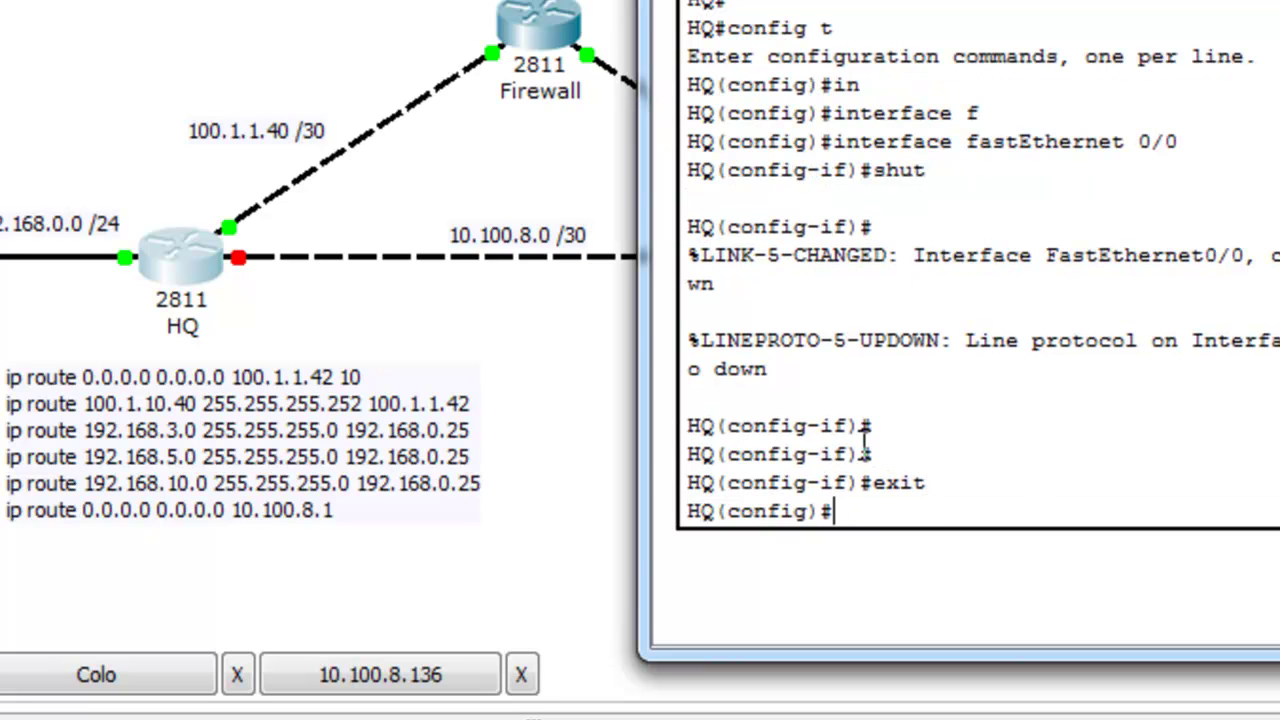
type("exit")
key("Return")
type("ping 10.")
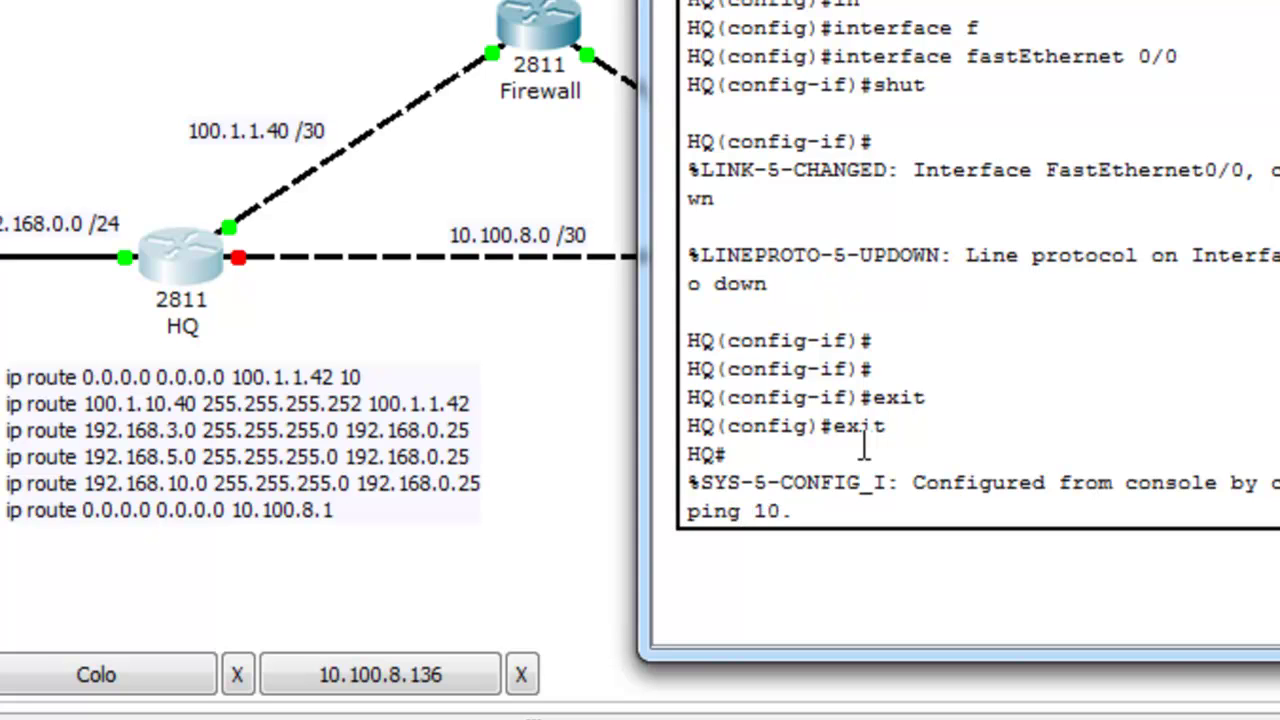
type("100.8")
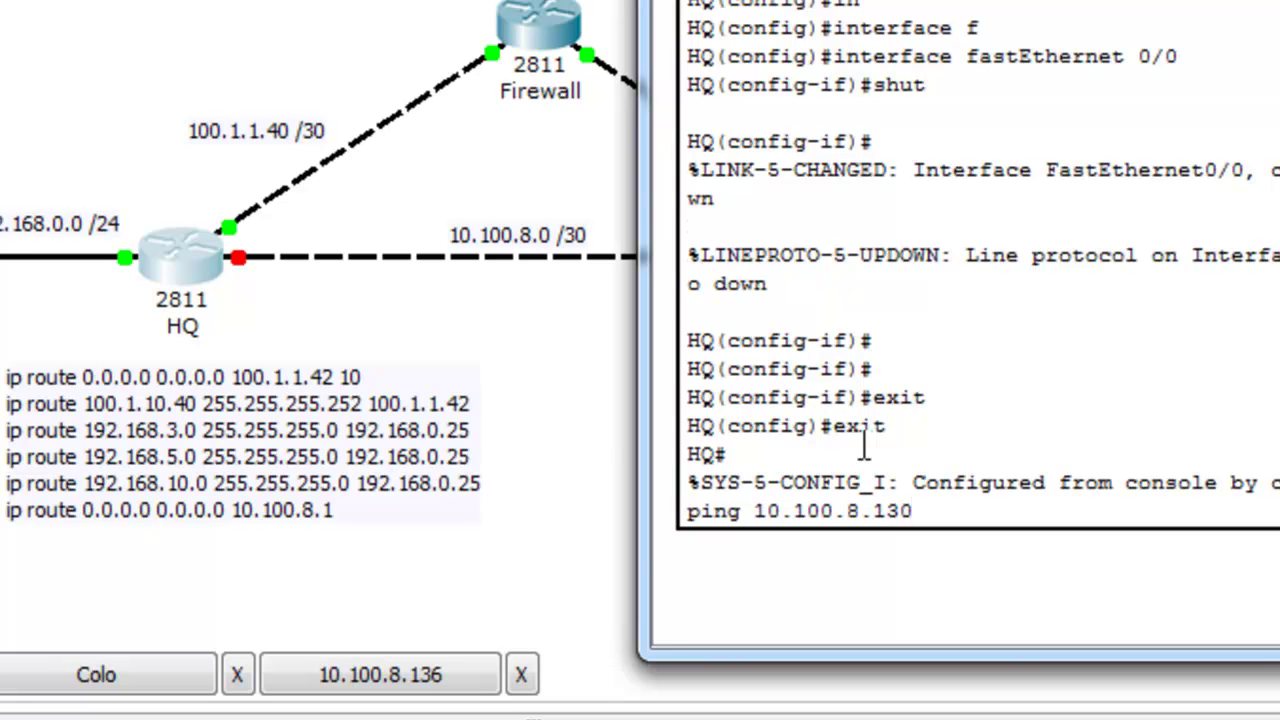
type(".130")
key("Return")
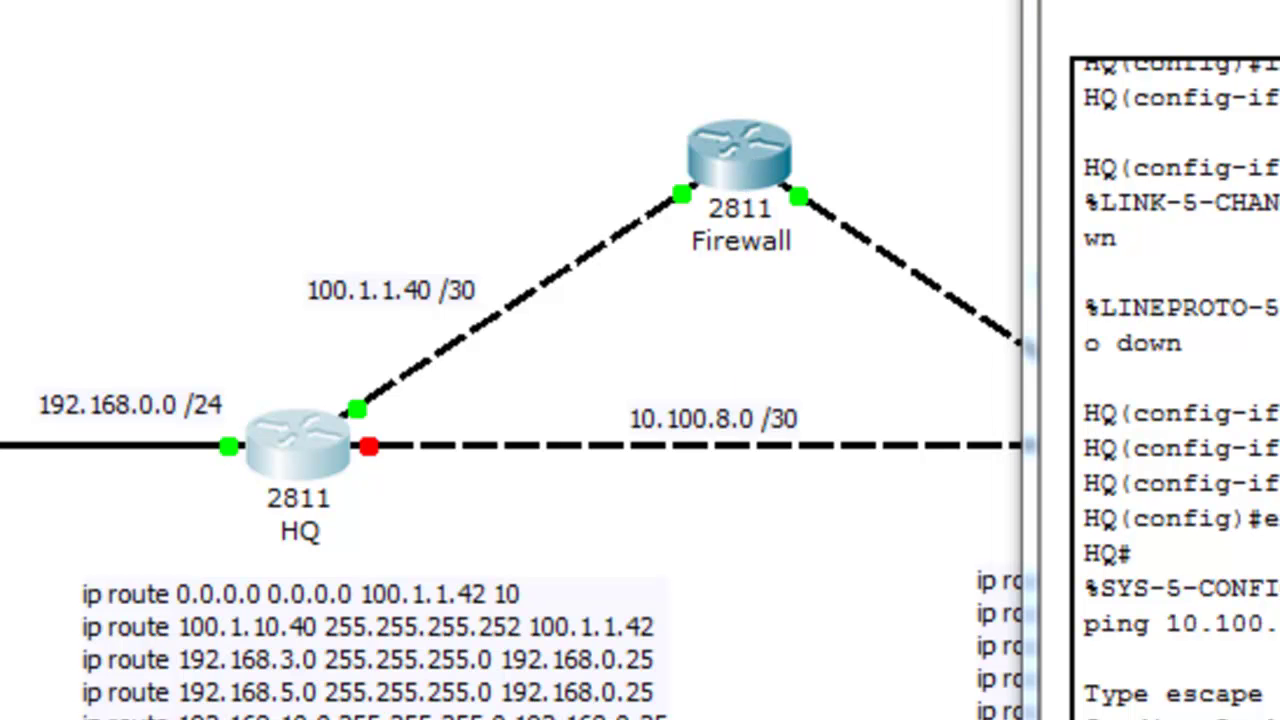
Copy the seven prepared ip route lines from the Notepad notes.
key("alt+Tab")
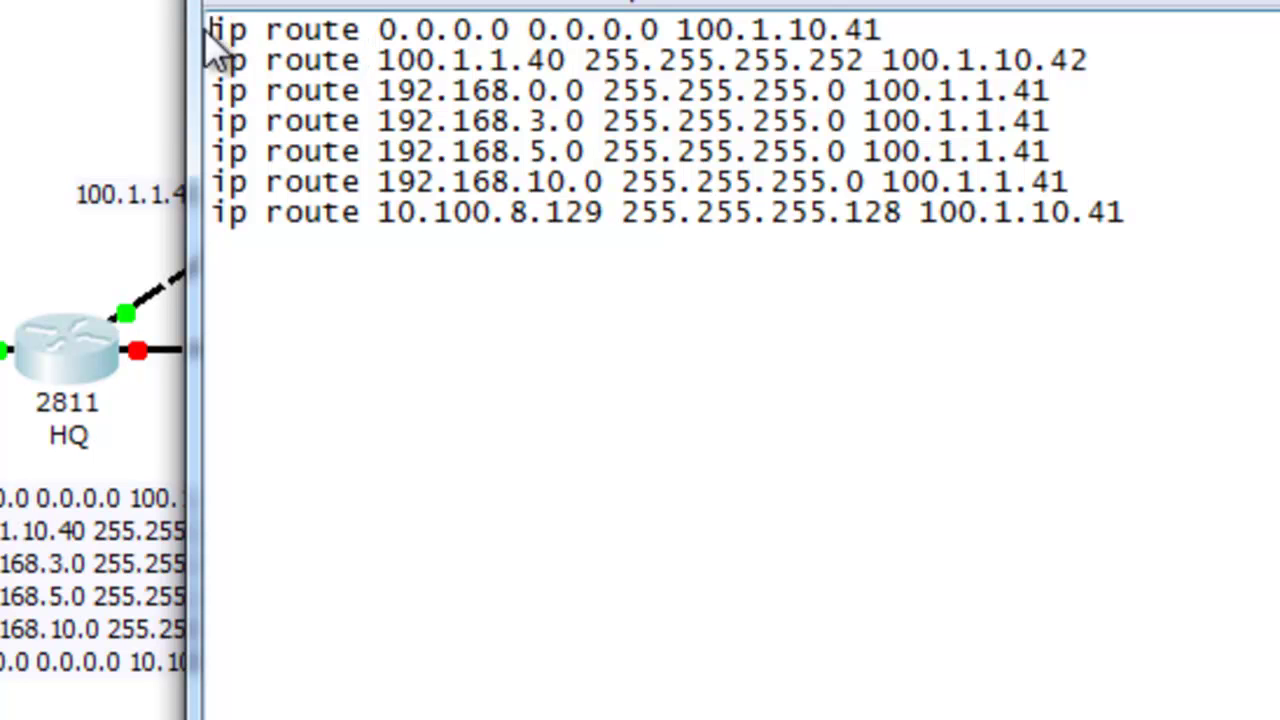
left_click_drag(214, 32, 1140, 229)
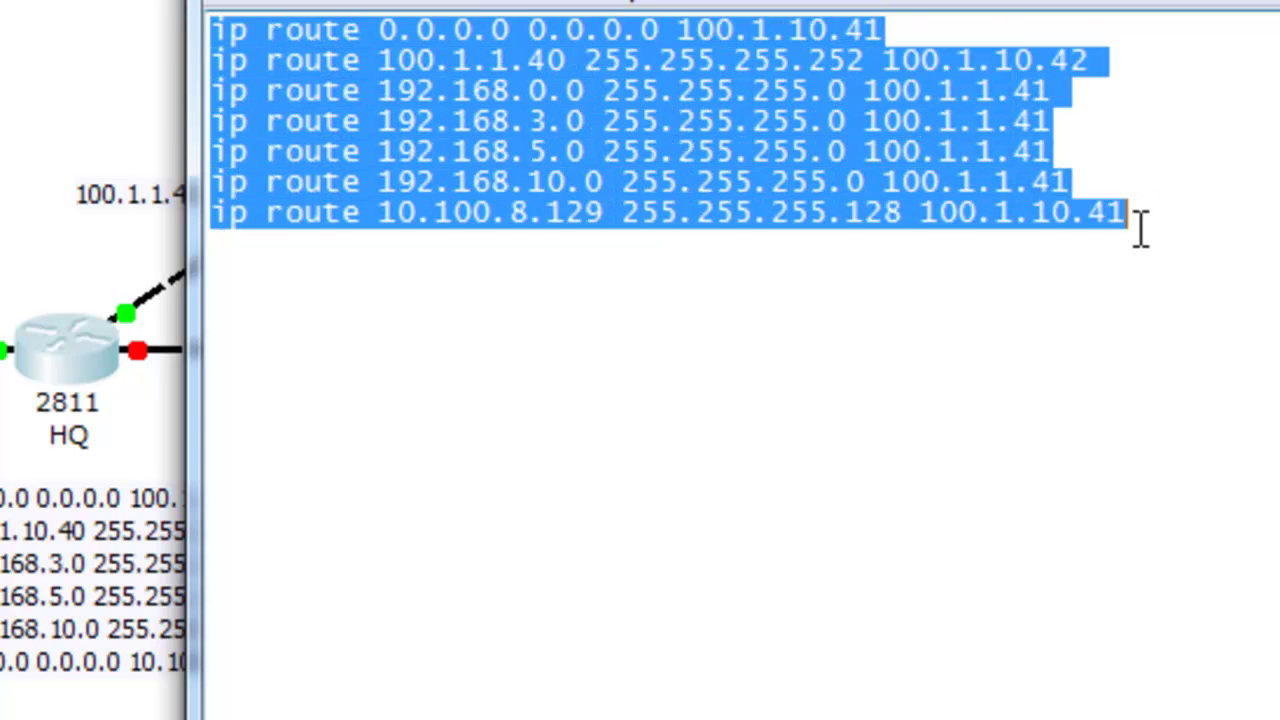
right_click(775, 160)
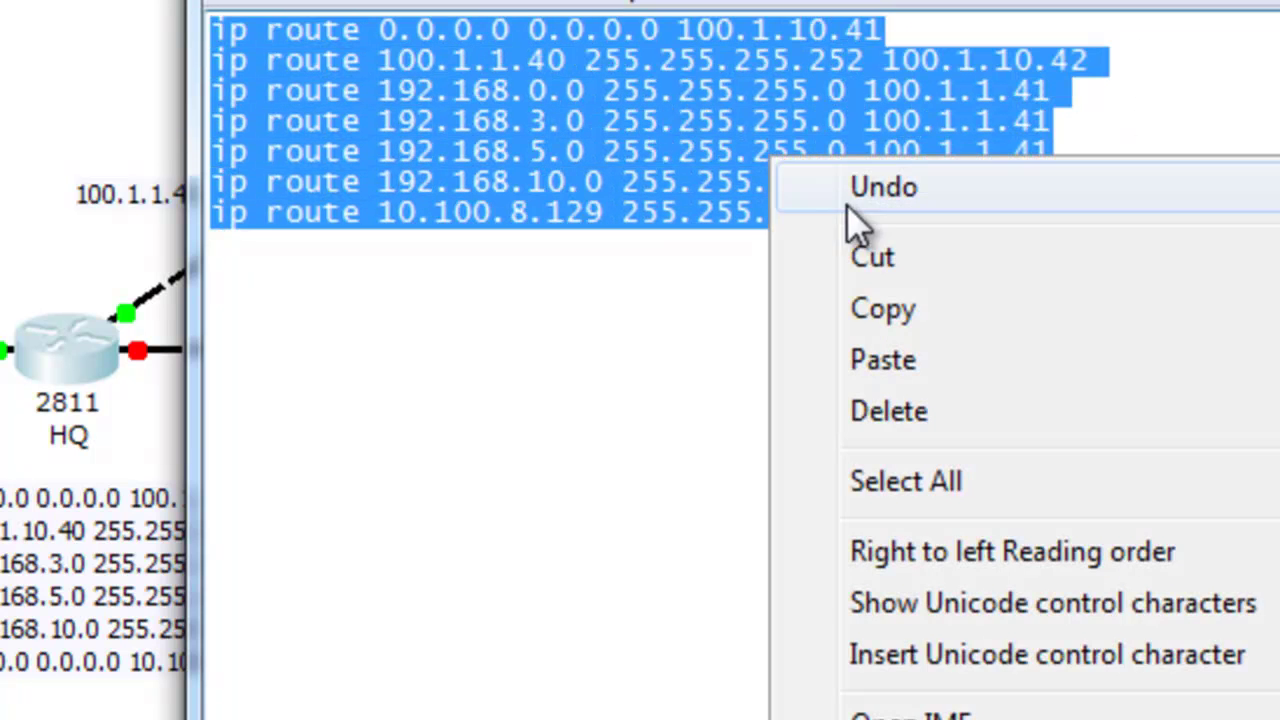
left_click(892, 308)
Close Notepad without saving the route notes.
key("alt+F4")
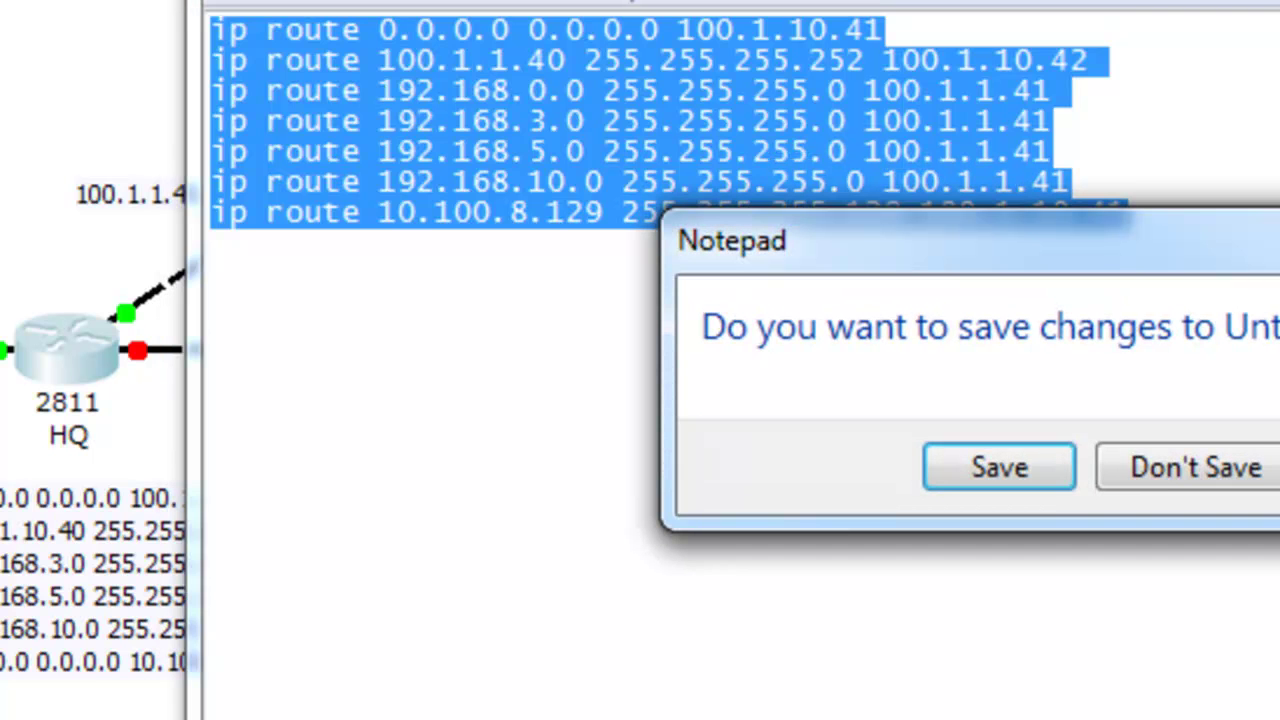
left_click(1013, 474)
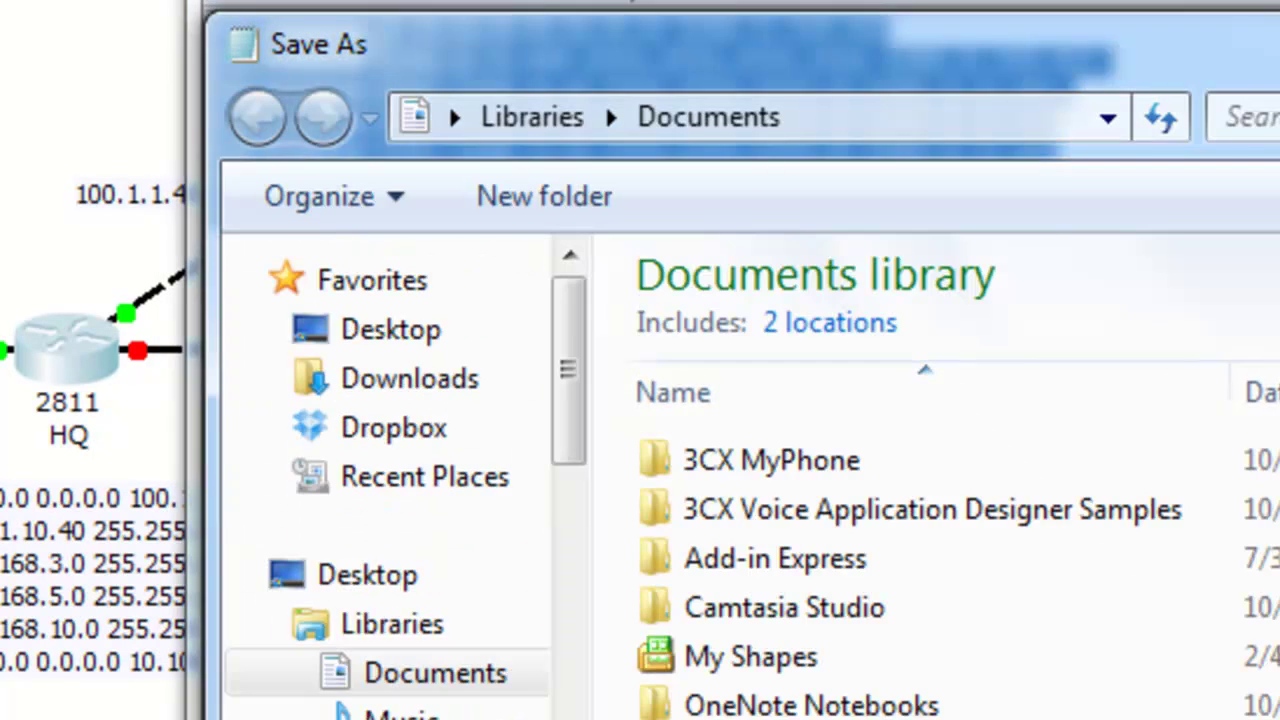
key("Escape")
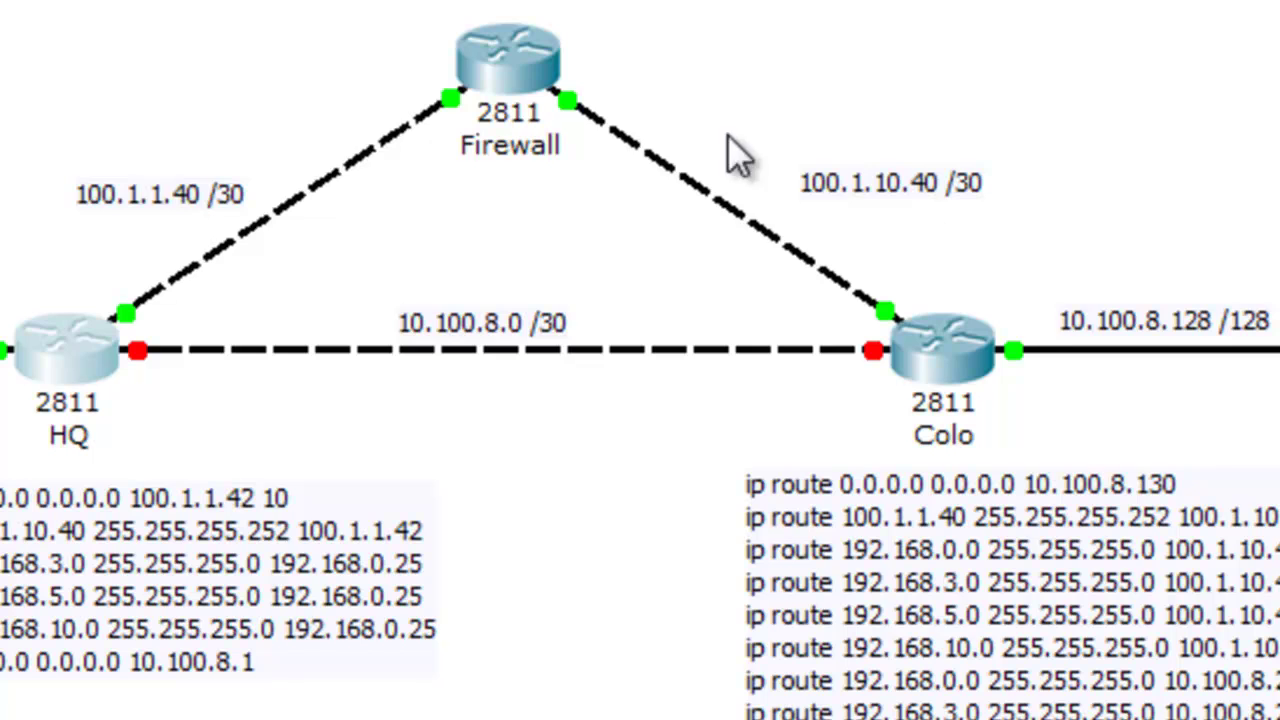
On the Firewall, enter en and config t, then paste the copied static ip routes.
left_click(533, 76)
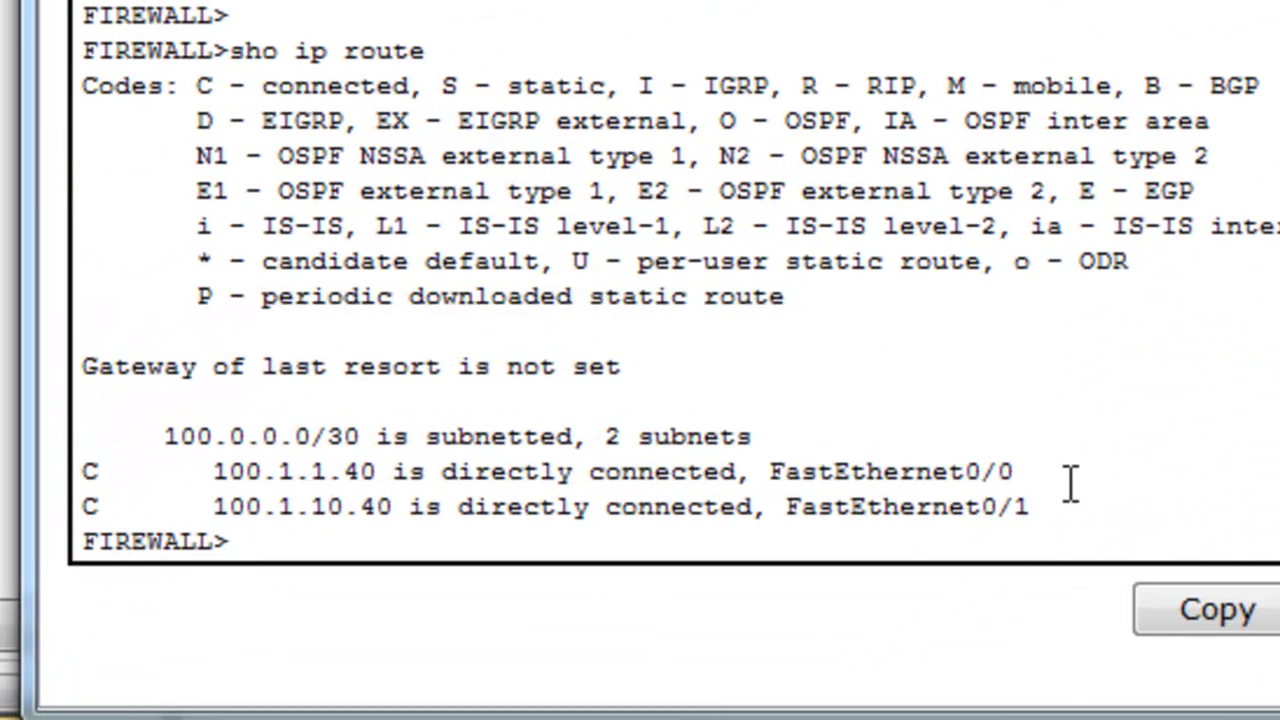
key("Return")
key("Return")
key("Return")
type("en")
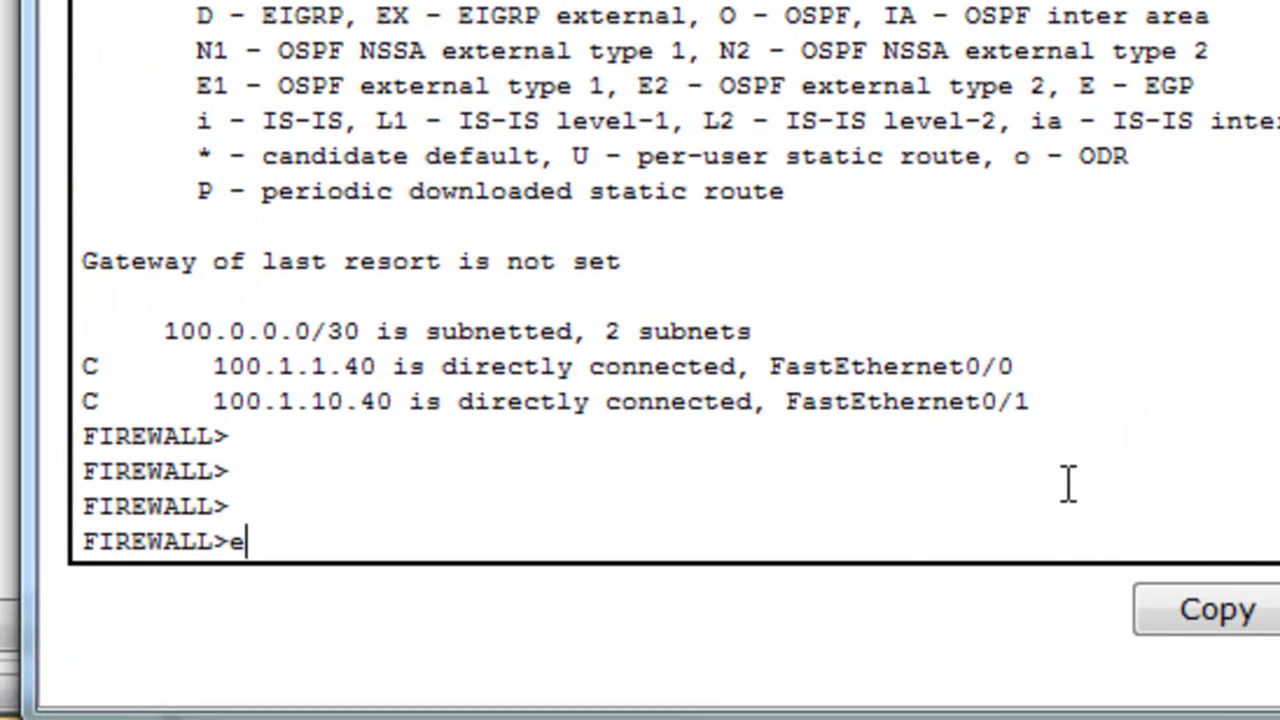
key("Return")
type("config t")
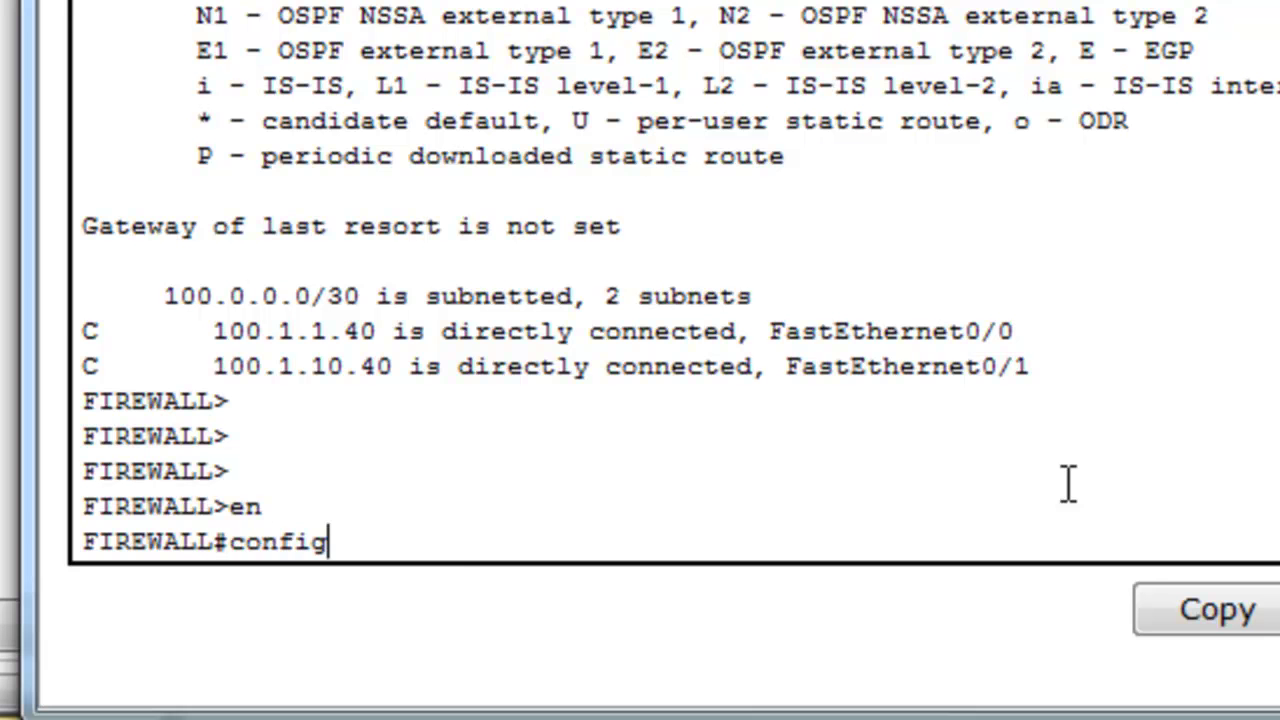
key("Return")
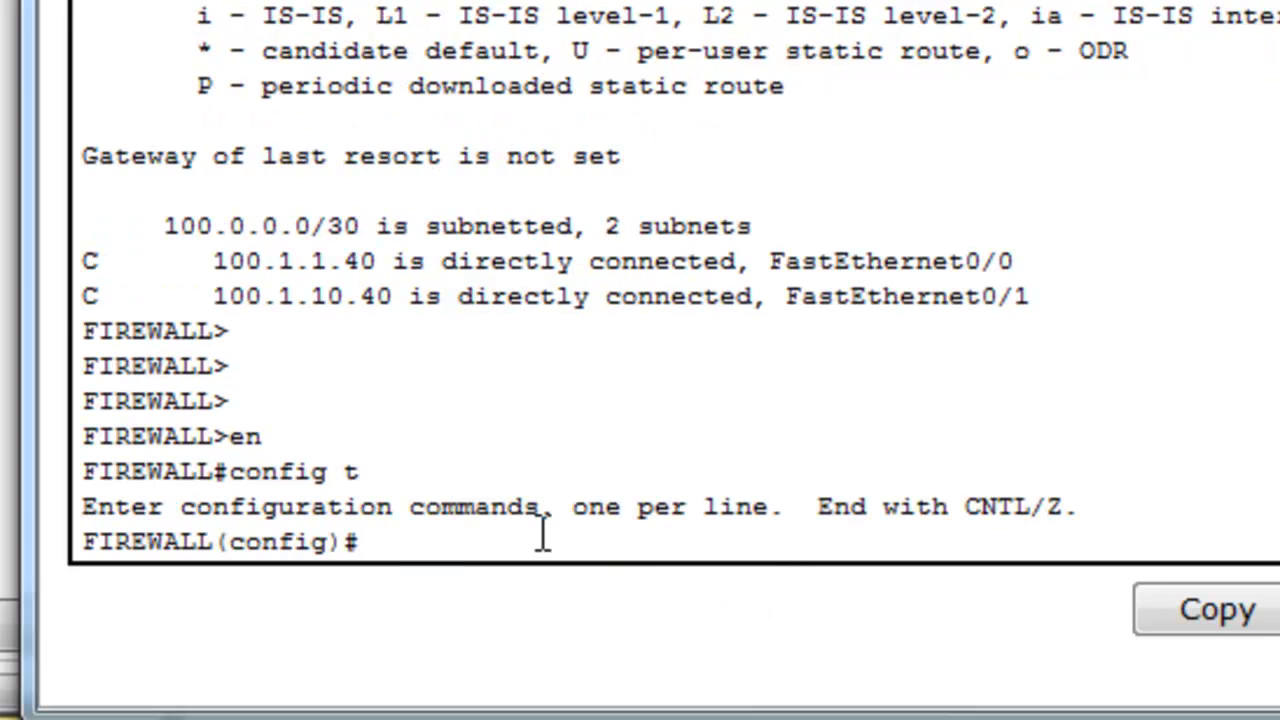
right_click(406, 540)
left_click(520, 617)
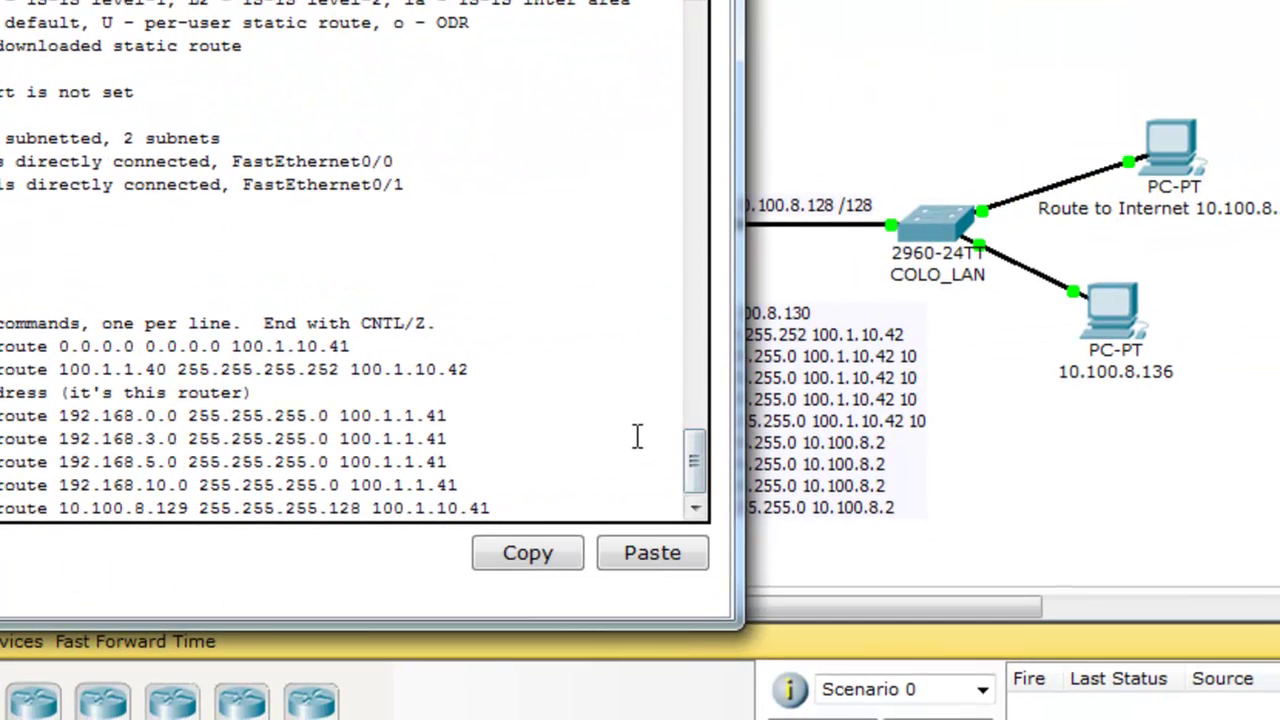
key("Return")
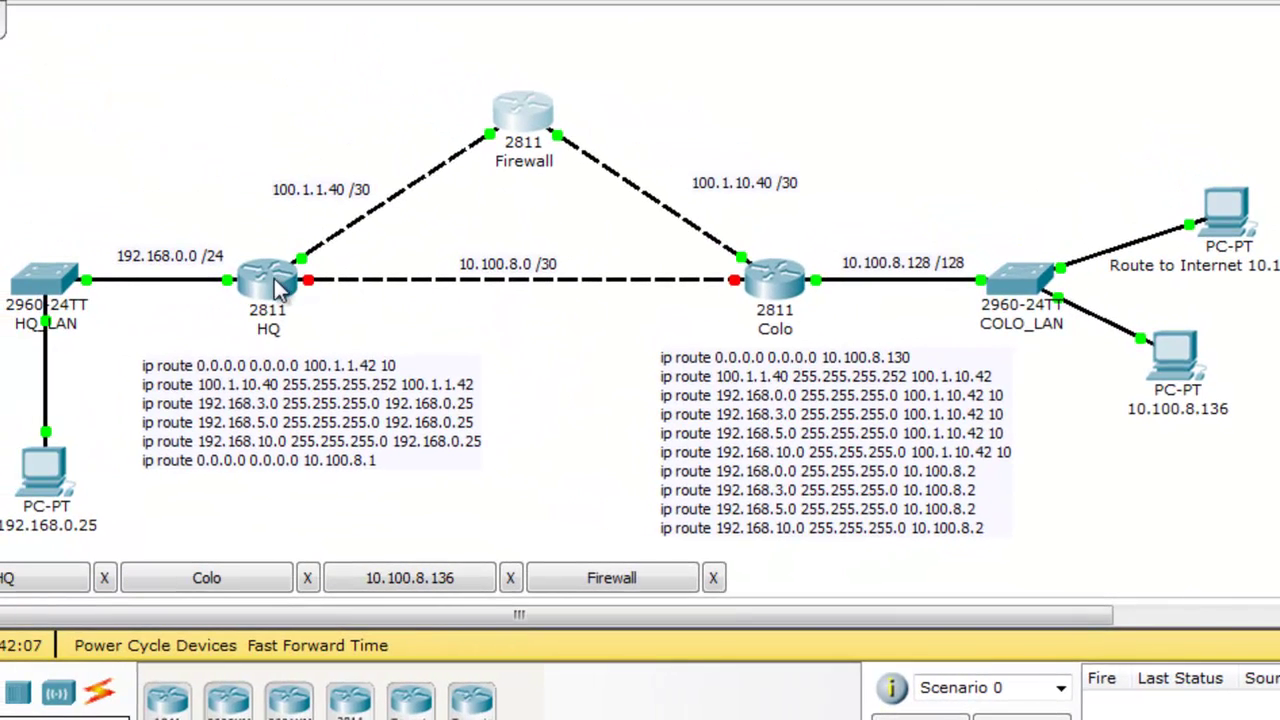
Ping 10.100.8.130 from HQ again and highlight the 100 percent success line.
left_click(278, 282)
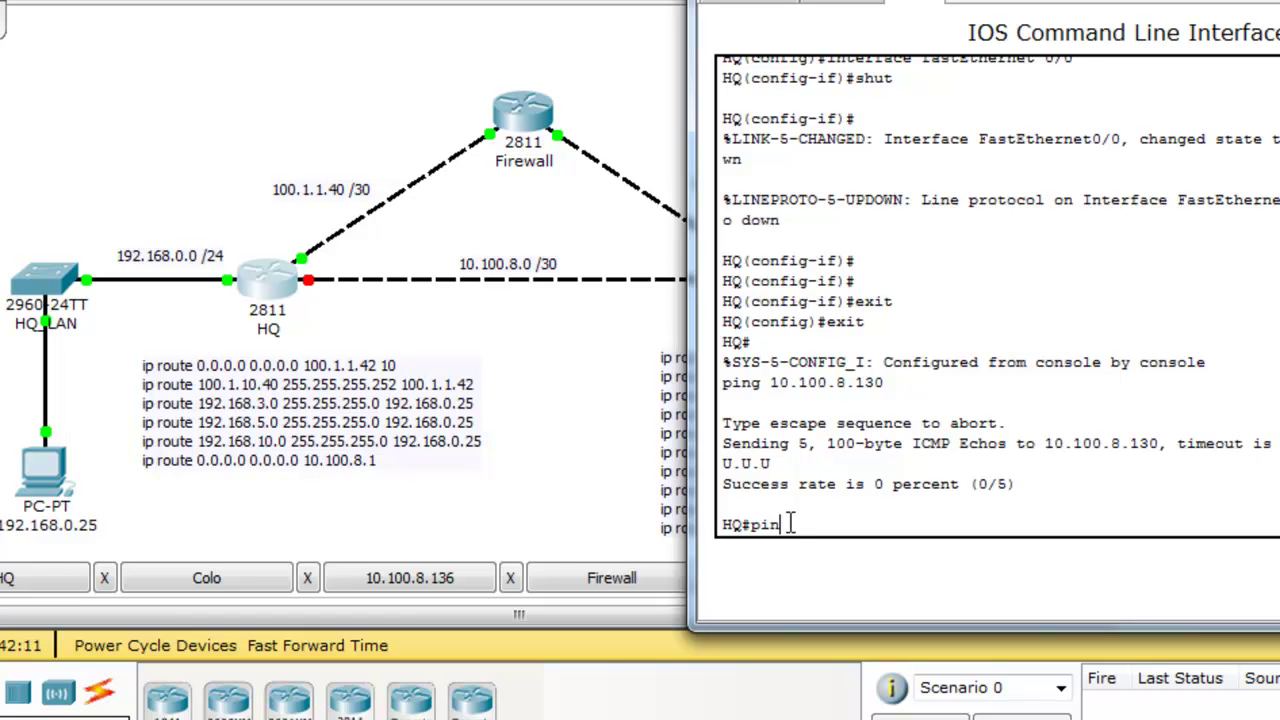
type("ping 10")
type(".100.8")
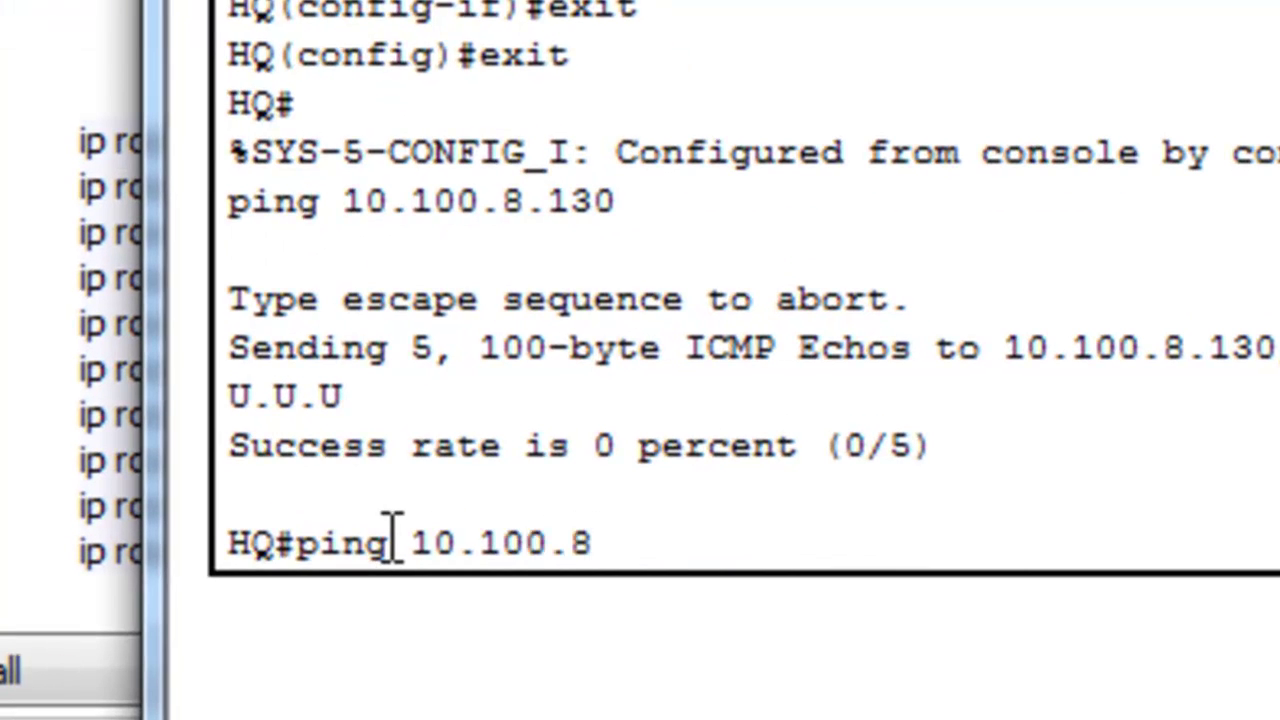
type(".130")
key("Return")
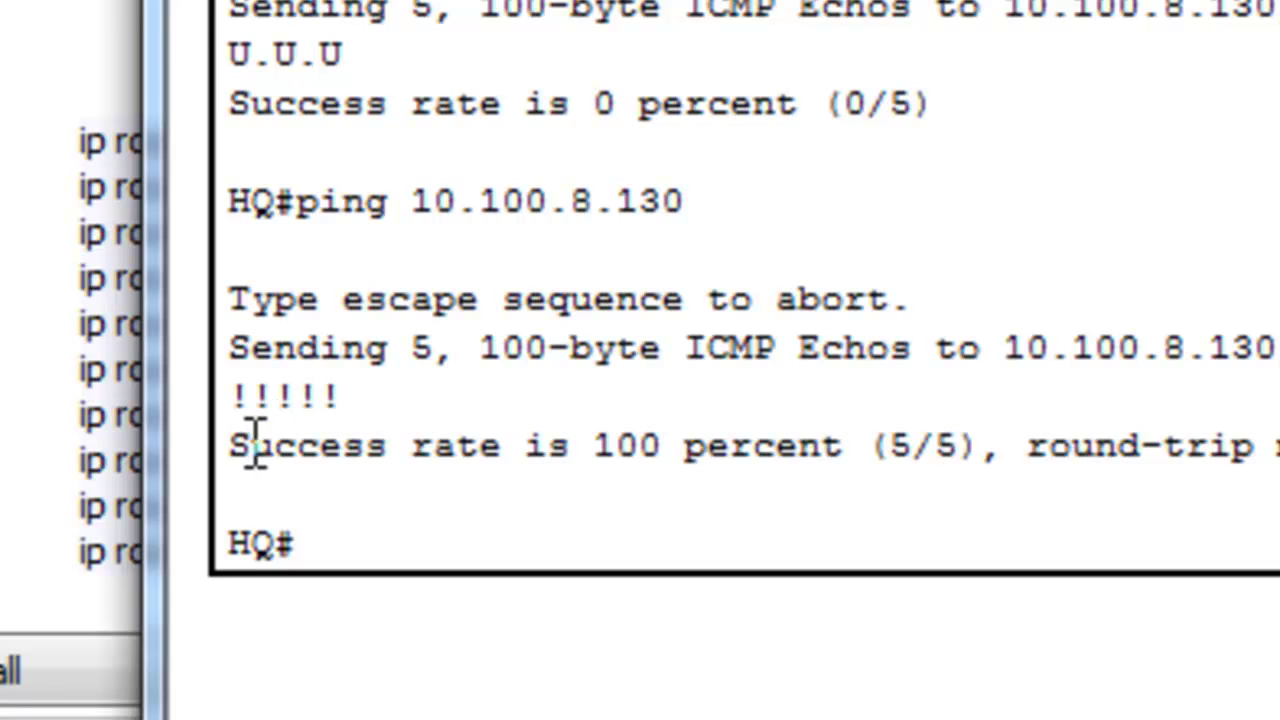
left_click_drag(251, 445, 1275, 510)
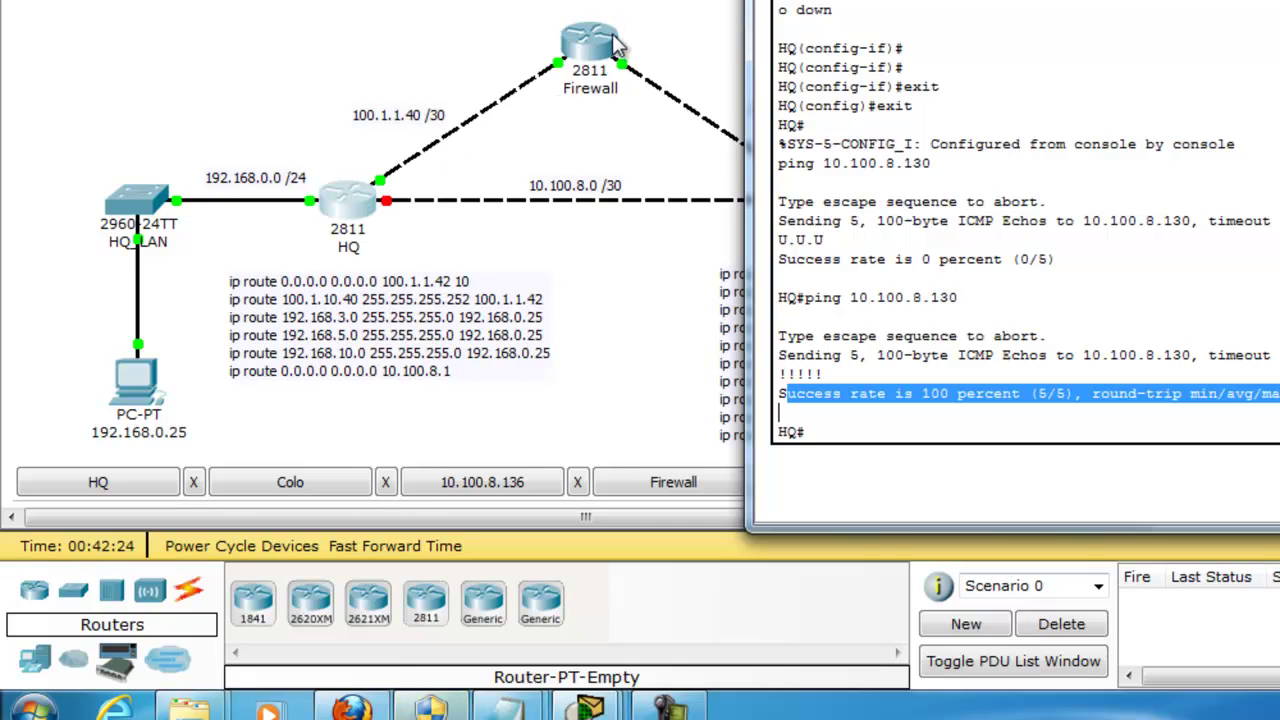
left_click_drag(828, 2, 993, 407)
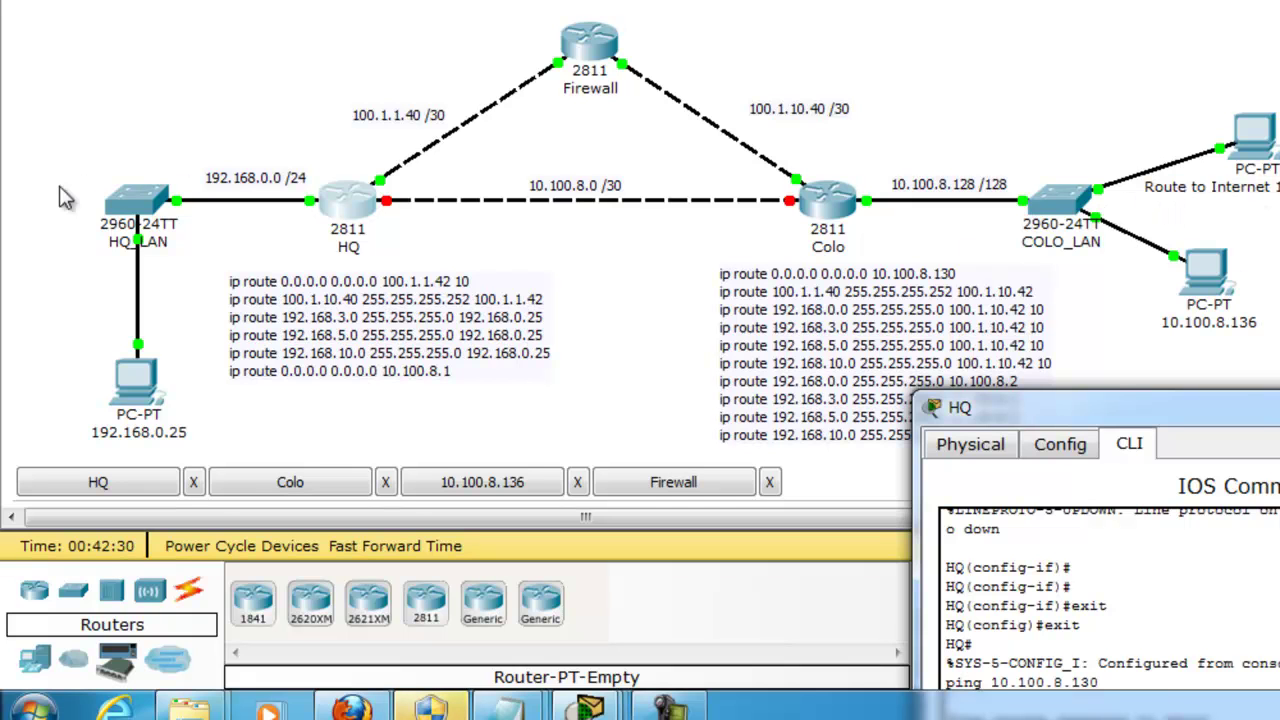
Close HQ's console window to reveal the full topology.
left_click(1275, 407)
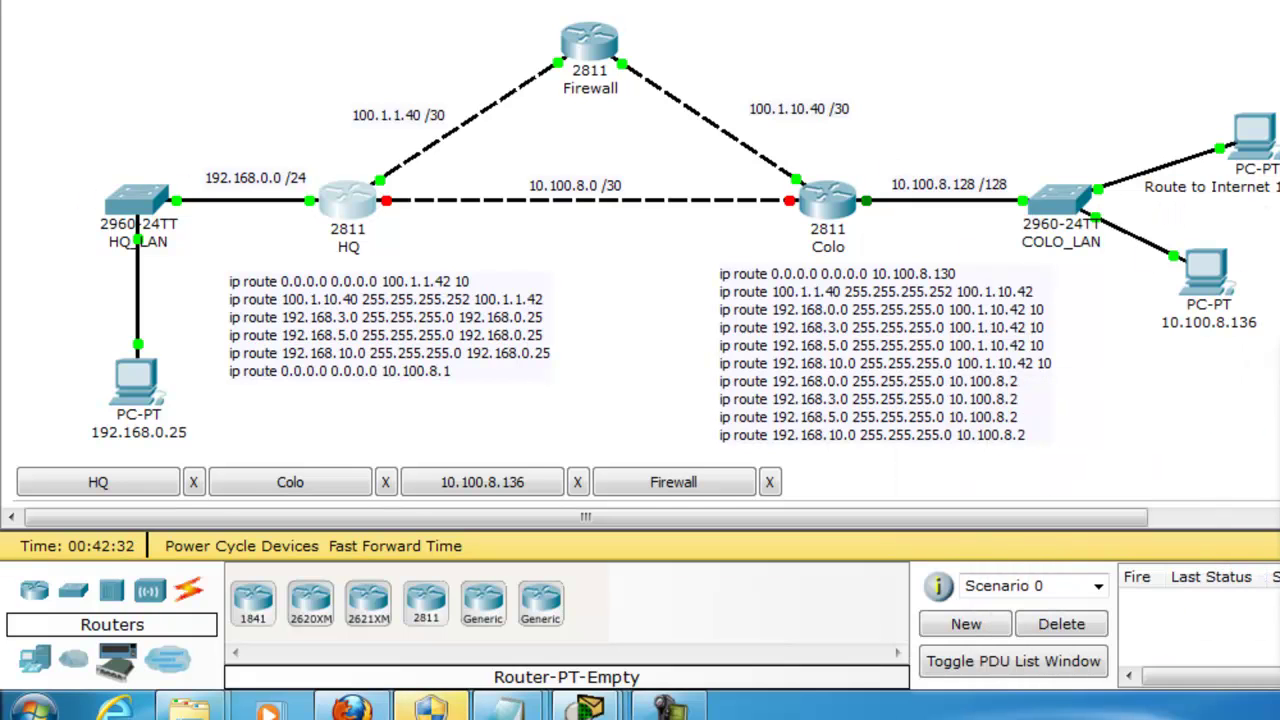